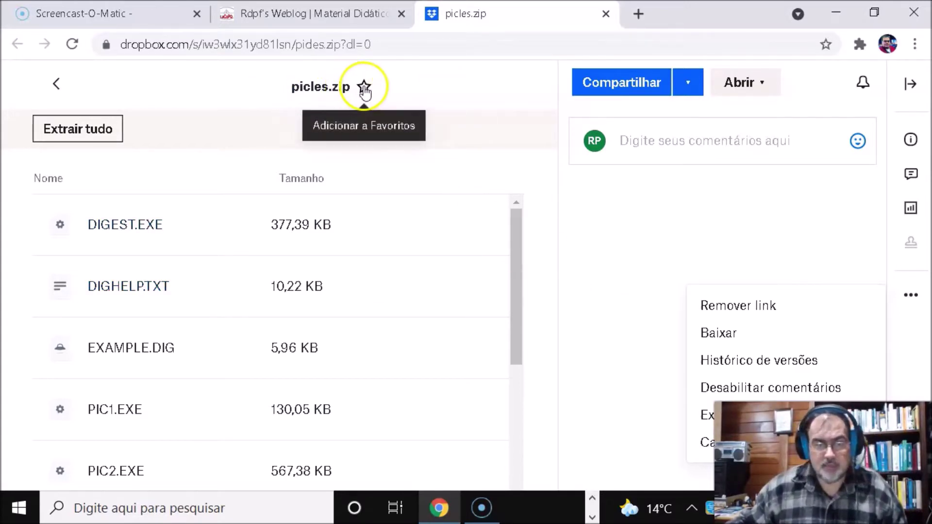
Step: From the weblog post, open the second PICLES download link in a new browser tab and view the repository page
{"action": "left_click", "coordinate": [365, 13]}
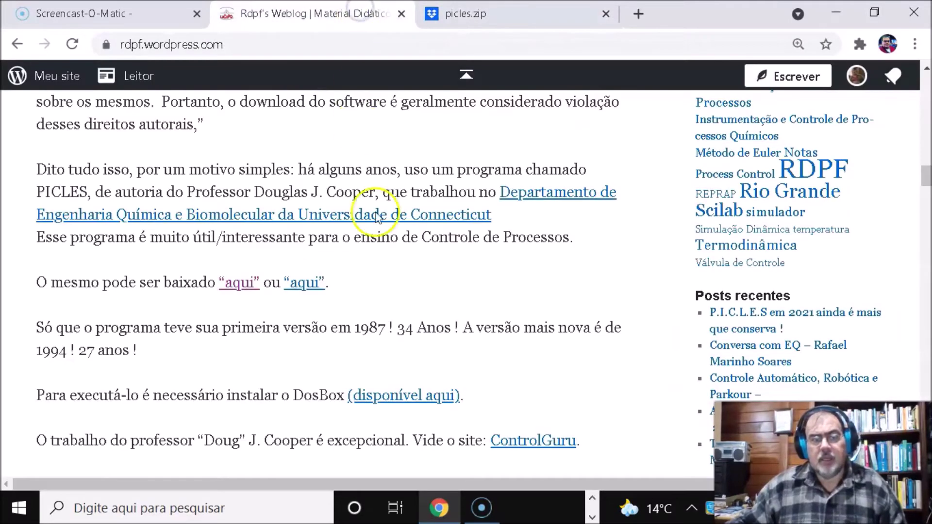
{"action": "right_click", "coordinate": [306, 284]}
{"action": "left_click", "coordinate": [344, 298]}
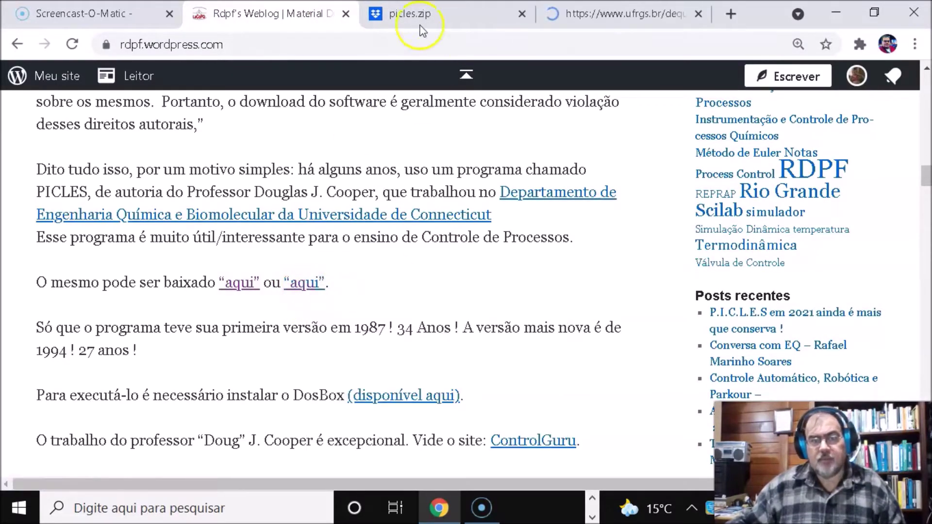
{"action": "left_click", "coordinate": [628, 12]}
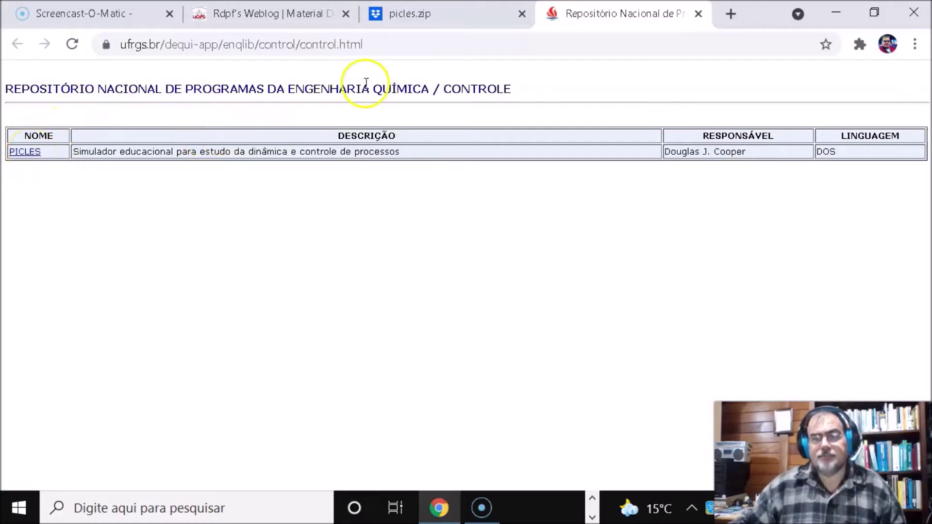
Step: Download picles.zip from its Dropbox page, extract it in the Downloads folder and open the extracted folder
{"action": "left_click", "coordinate": [436, 7]}
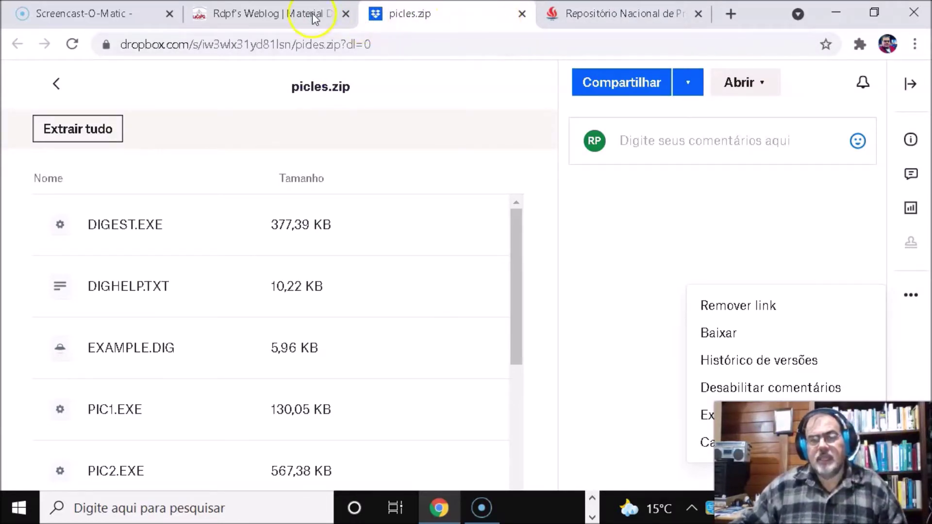
{"action": "left_click", "coordinate": [720, 333]}
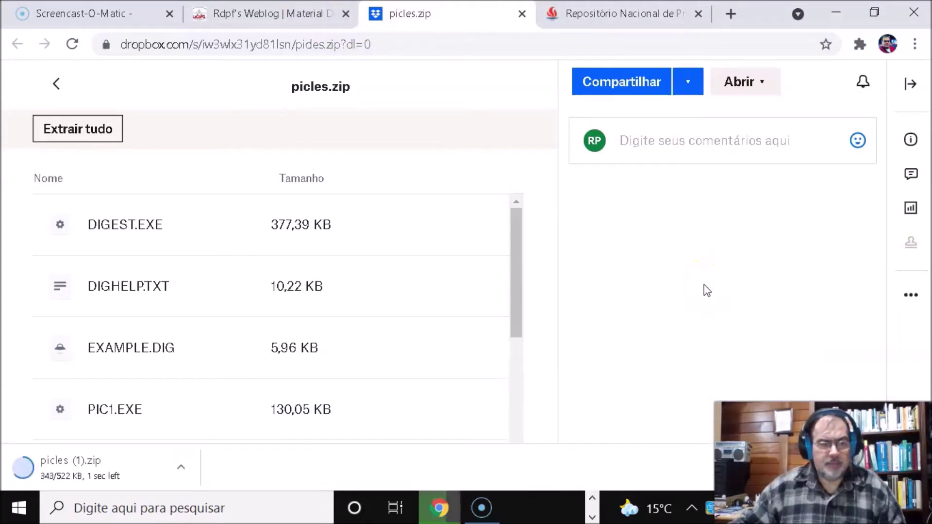
{"action": "left_click", "coordinate": [94, 467]}
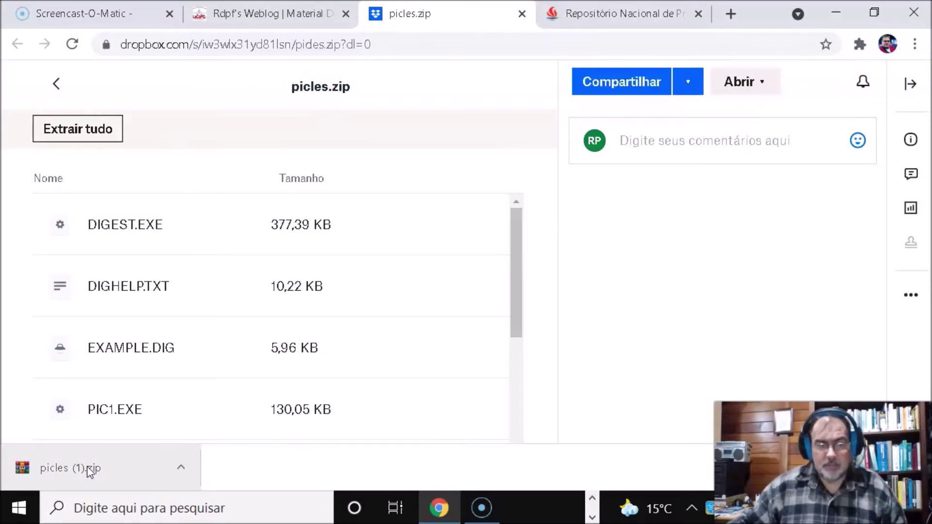
{"action": "left_click", "coordinate": [87, 466]}
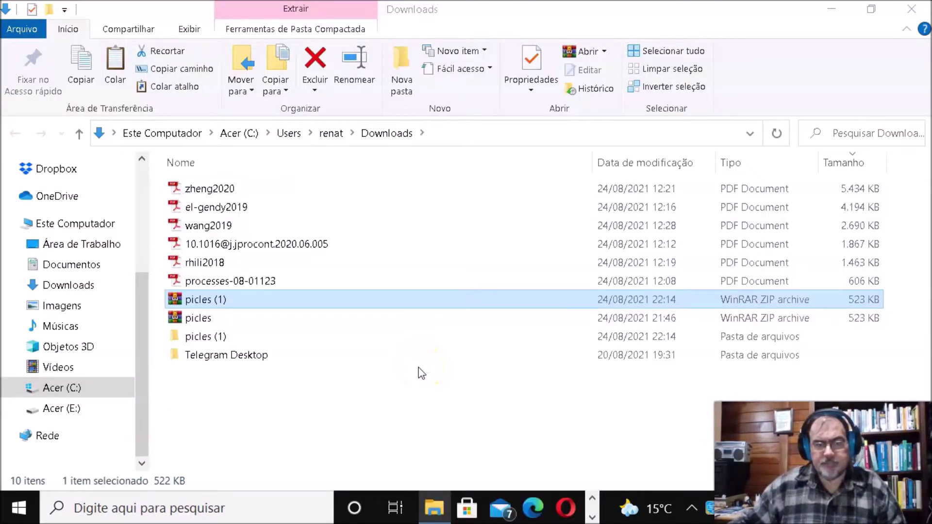
{"action": "double_click", "coordinate": [204, 336]}
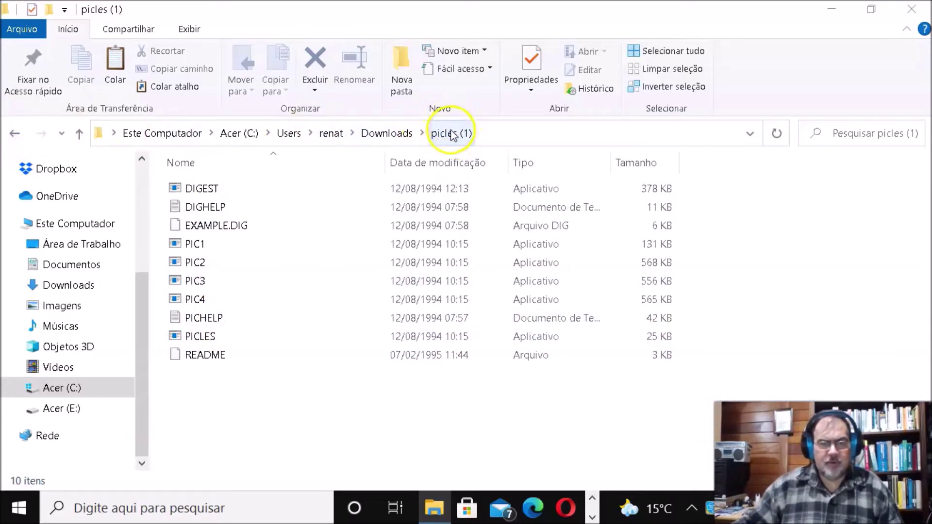
Step: Return to the Downloads folder and rename the extracted folder as picles2
{"action": "left_click", "coordinate": [15, 135]}
{"action": "key", "text": "F2"}
{"action": "type", "text": "picles2"}
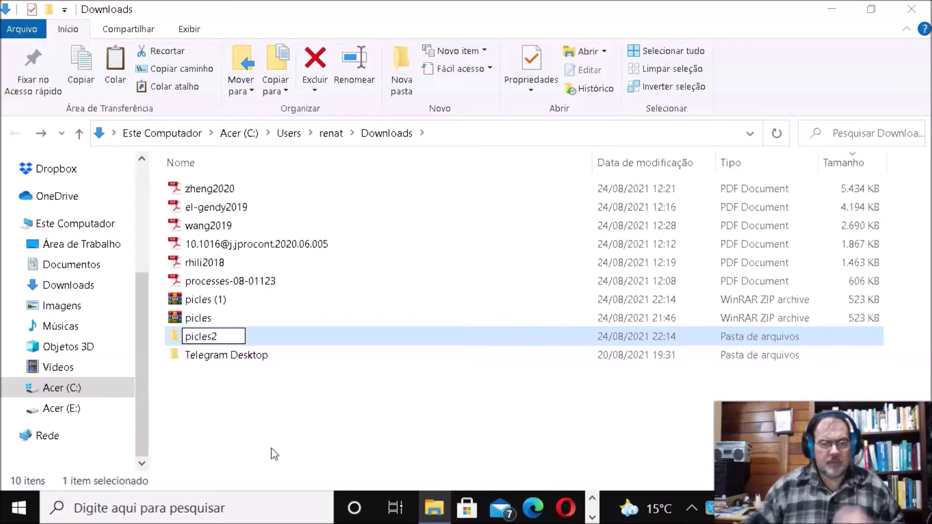
{"action": "key", "text": "Return"}
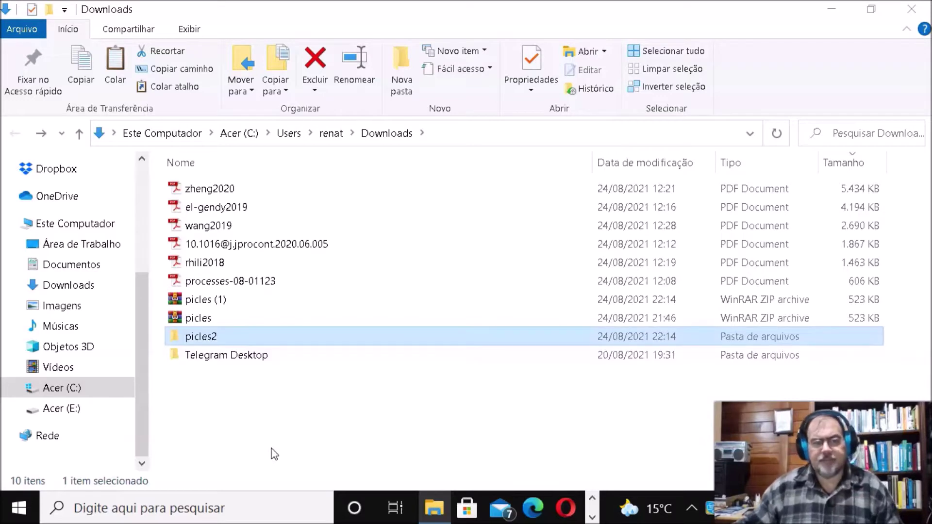
{"action": "left_click", "coordinate": [205, 339]}
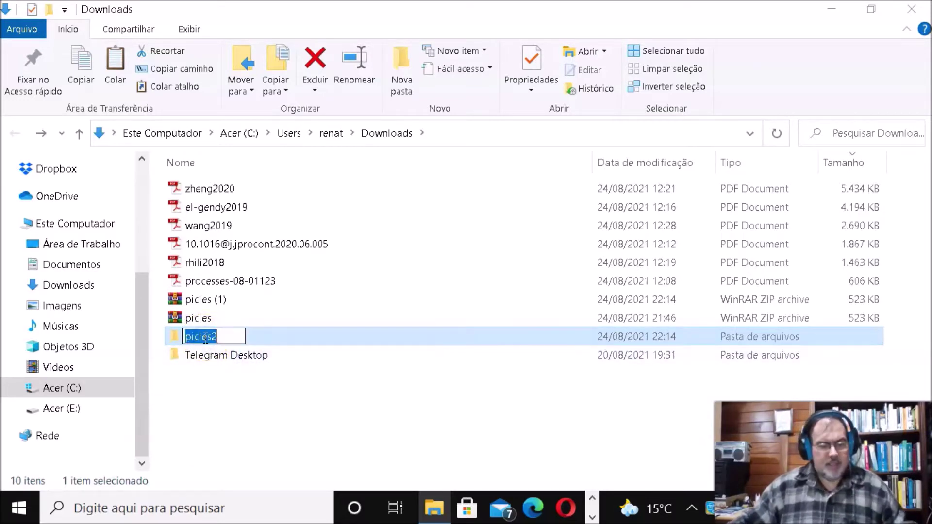
{"action": "key", "text": "Return"}
{"action": "left_click", "coordinate": [224, 340]}
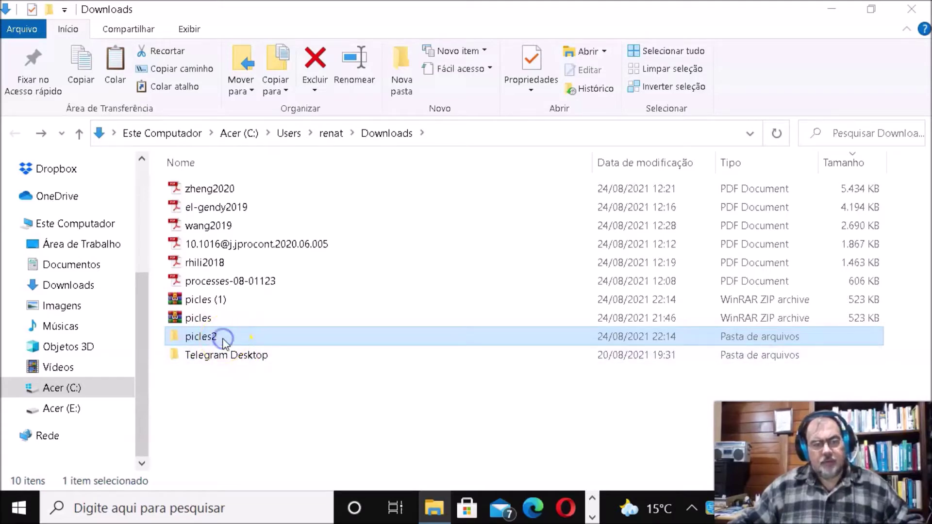
{"action": "key", "text": "Return"}
{"action": "left_click", "coordinate": [225, 337]}
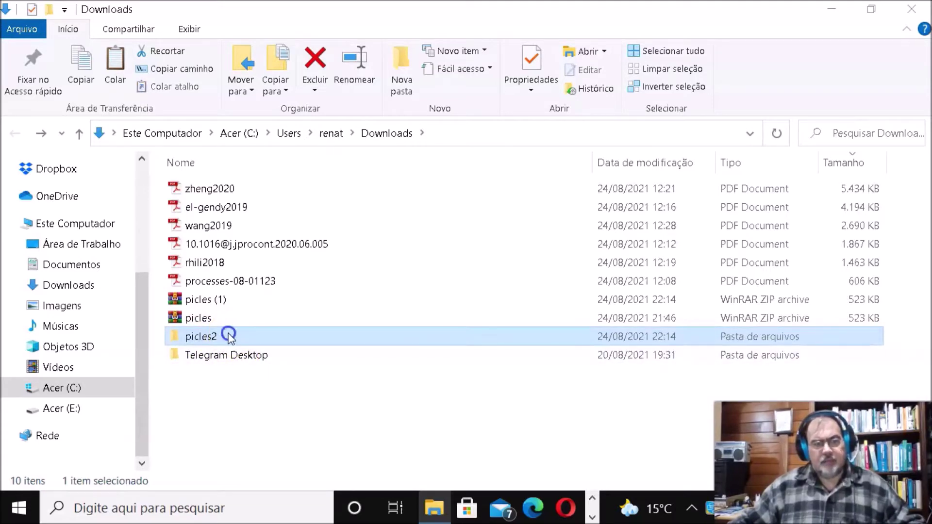
{"action": "right_click", "coordinate": [228, 337]}
{"action": "key", "text": "Escape"}
{"action": "key", "text": "Return"}
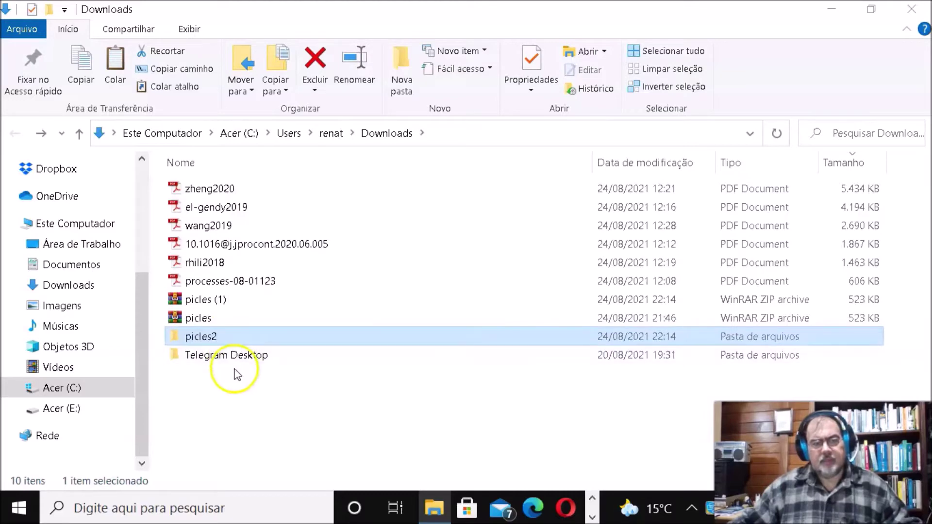
Step: Move the picles2 folder from Downloads to the root of the C: drive
{"action": "left_click", "coordinate": [230, 340]}
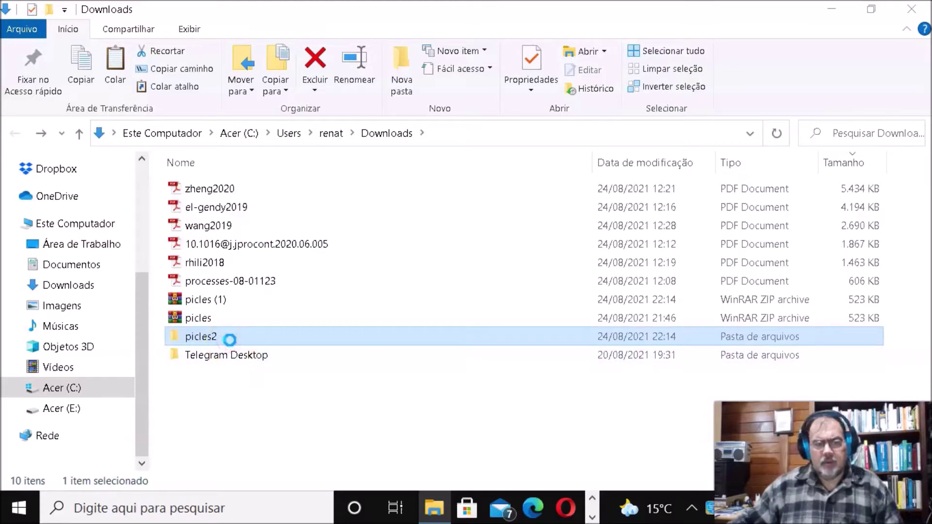
{"action": "right_click", "coordinate": [230, 340]}
{"action": "left_click", "coordinate": [274, 462]}
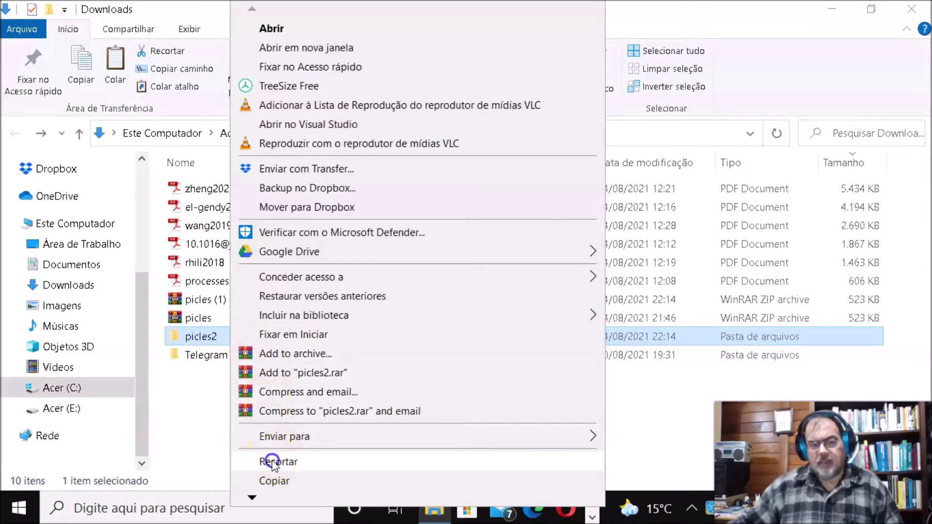
{"action": "left_click", "coordinate": [71, 388]}
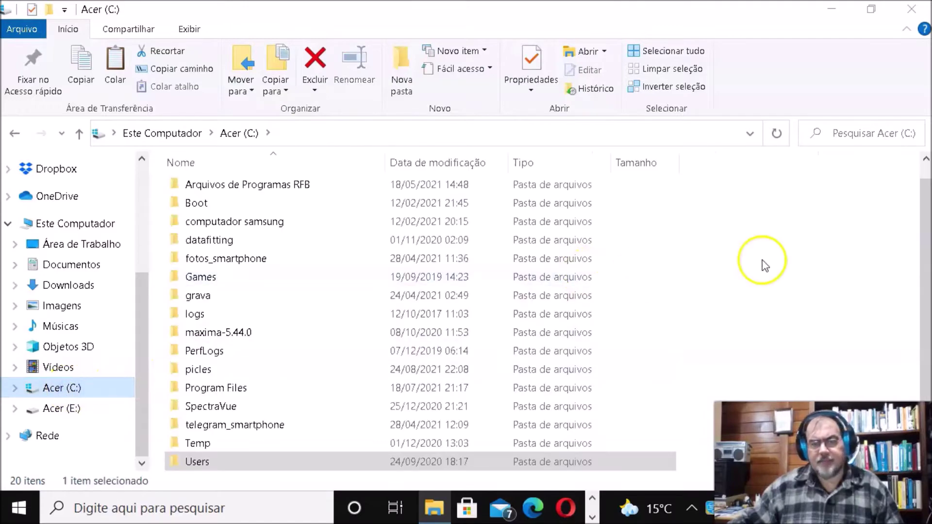
{"action": "left_click", "coordinate": [860, 250]}
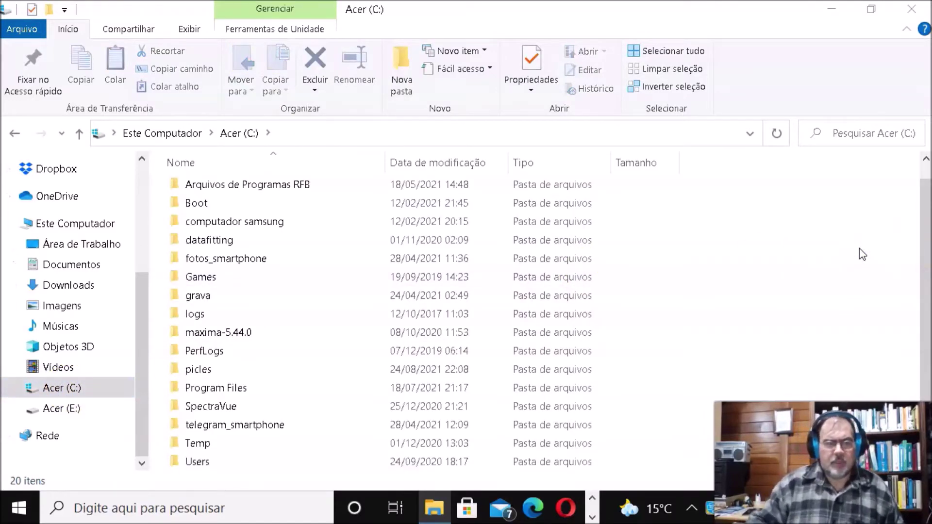
{"action": "key", "text": "ctrl+v"}
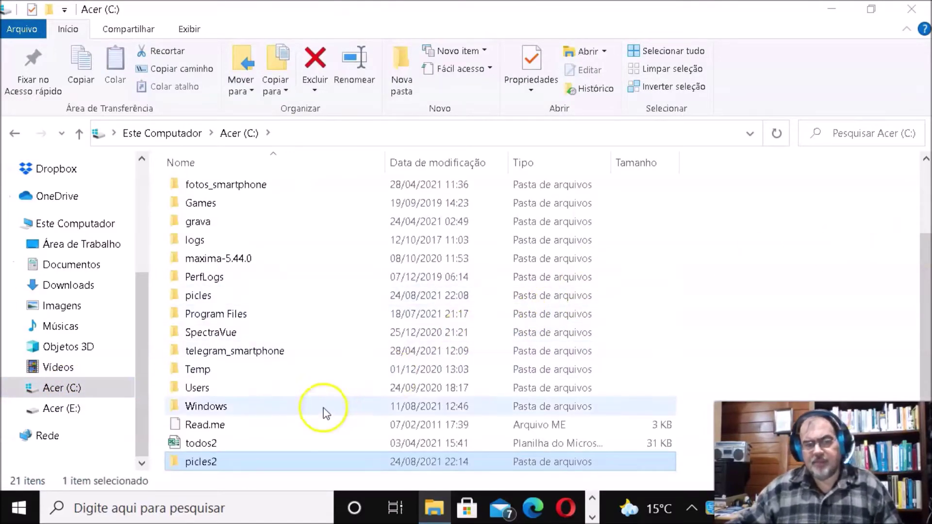
Step: Sort the C: drive's contents by name in descending order and select the picles2 folder
{"action": "left_click", "coordinate": [301, 159]}
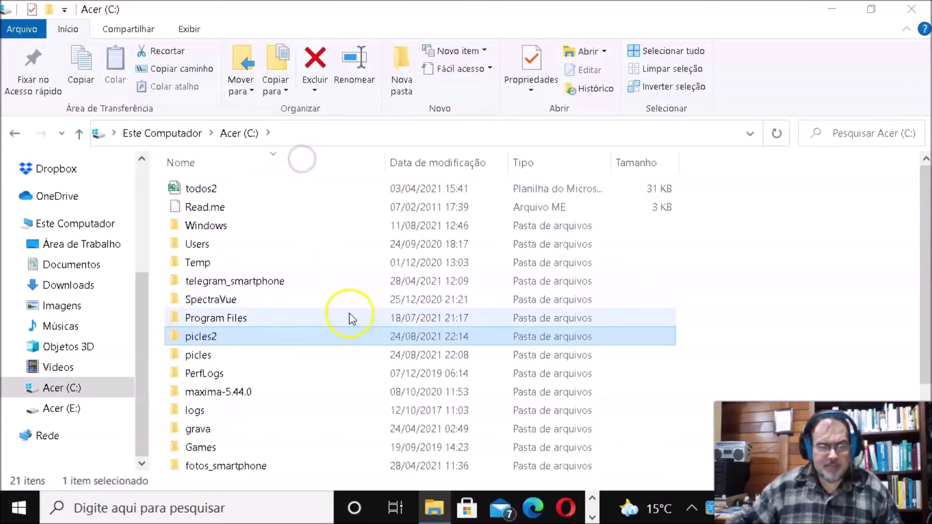
{"action": "scroll", "coordinate": [343, 323], "scroll_direction": "down", "scroll_amount": 2}
{"action": "scroll", "coordinate": [287, 339], "scroll_direction": "up", "scroll_amount": 2}
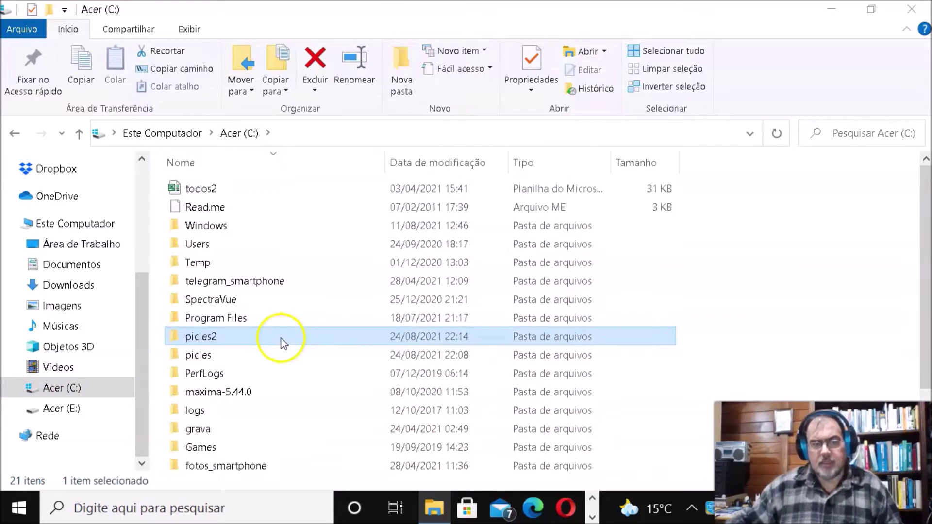
{"action": "left_click", "coordinate": [202, 356]}
{"action": "left_click", "coordinate": [211, 341]}
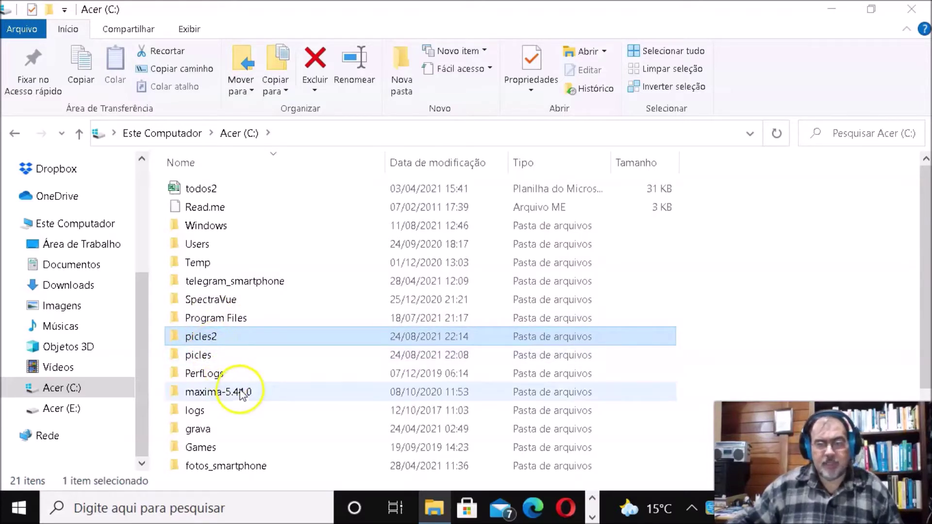
Step: Open the picles2 folder and try to run the PICLES application directly in Windows
{"action": "mouse_move", "coordinate": [215, 339]}
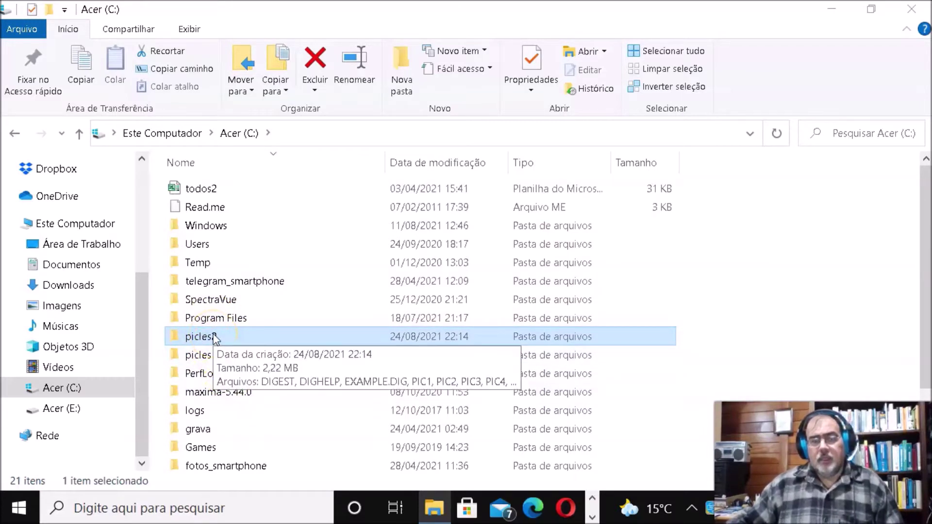
{"action": "double_click", "coordinate": [214, 338]}
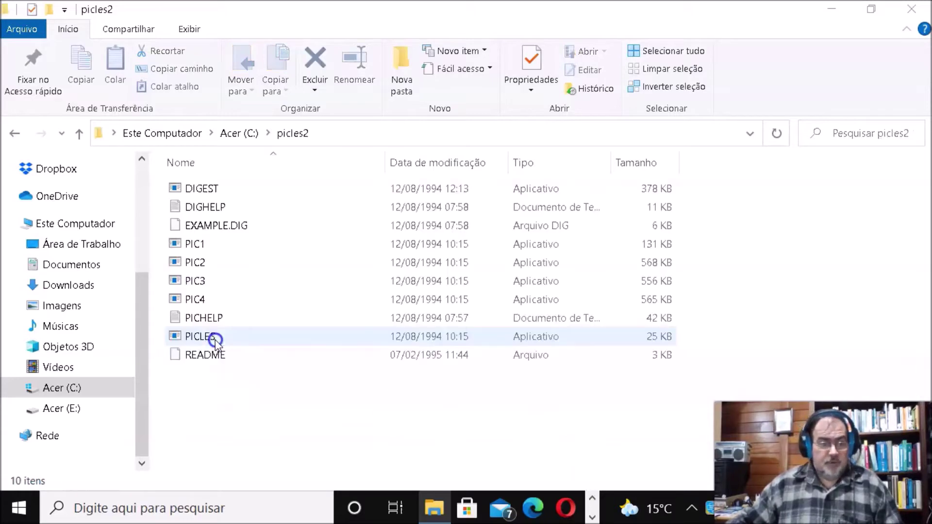
{"action": "double_click", "coordinate": [201, 336]}
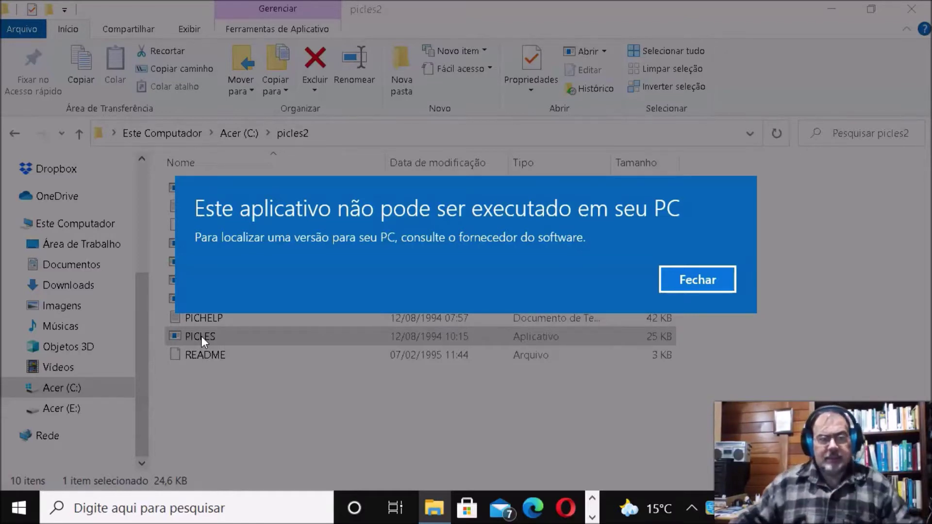
{"action": "left_click", "coordinate": [703, 278]}
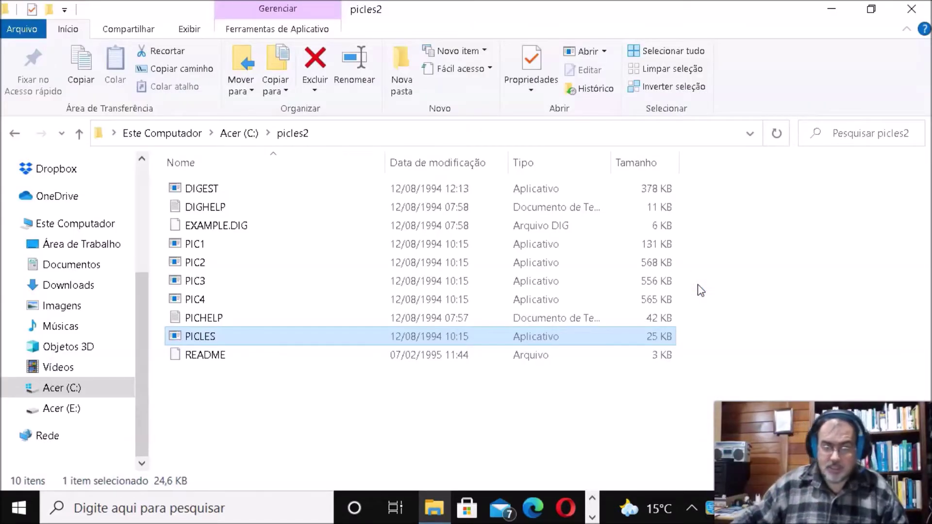
Step: Switch to Chrome and search Google for "dosbox" in the repository page's tab
{"action": "left_click", "coordinate": [831, 10]}
{"action": "left_click", "coordinate": [490, 12]}
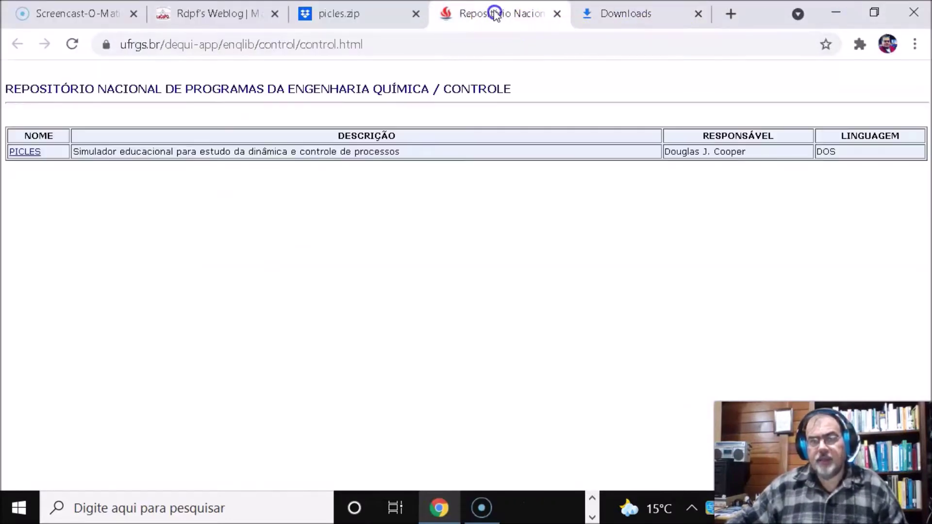
{"action": "left_click", "coordinate": [466, 42]}
{"action": "type", "text": "dis"}
{"action": "key", "text": "BackSpace"}
{"action": "key", "text": "BackSpace"}
{"action": "key", "text": "BackSpace"}
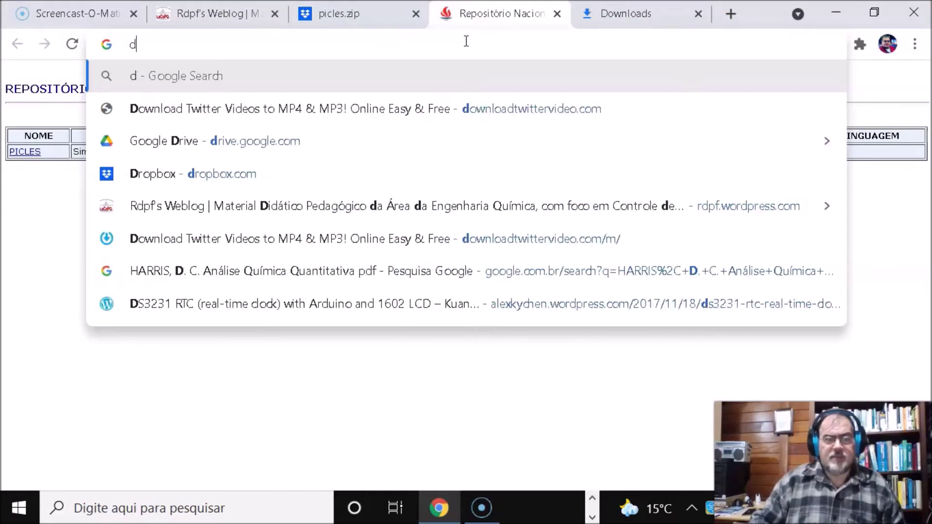
{"action": "type", "text": "dosbox"}
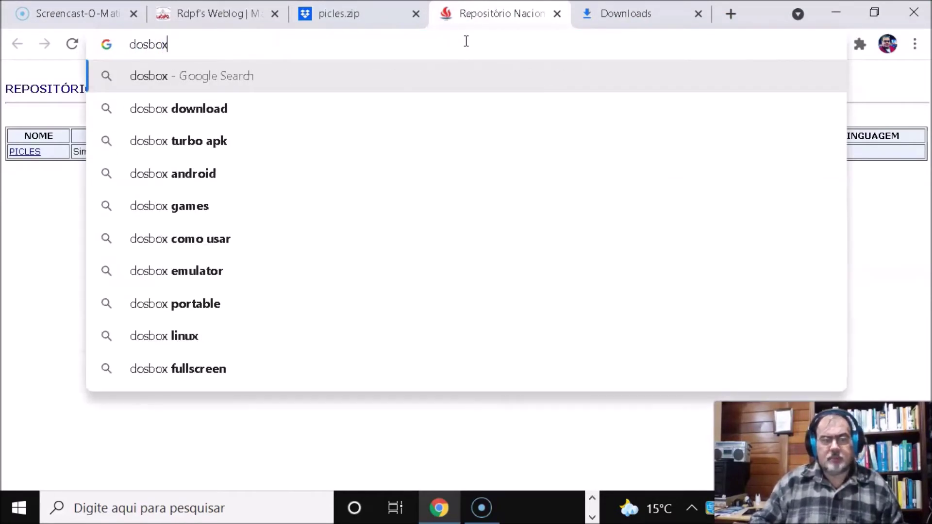
{"action": "key", "text": "Return"}
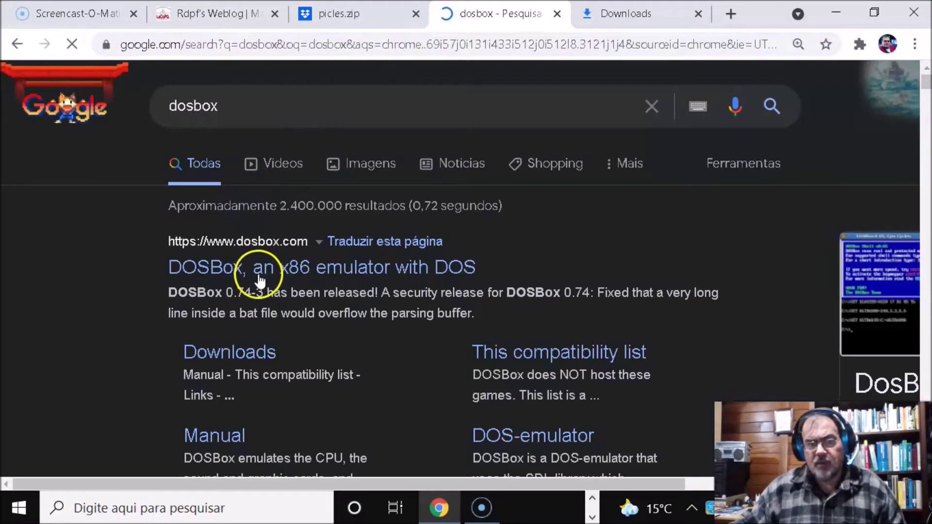
Step: Open the official DOSBox website from the search results and go to the list of specific versions on its downloads page
{"action": "left_click", "coordinate": [260, 271]}
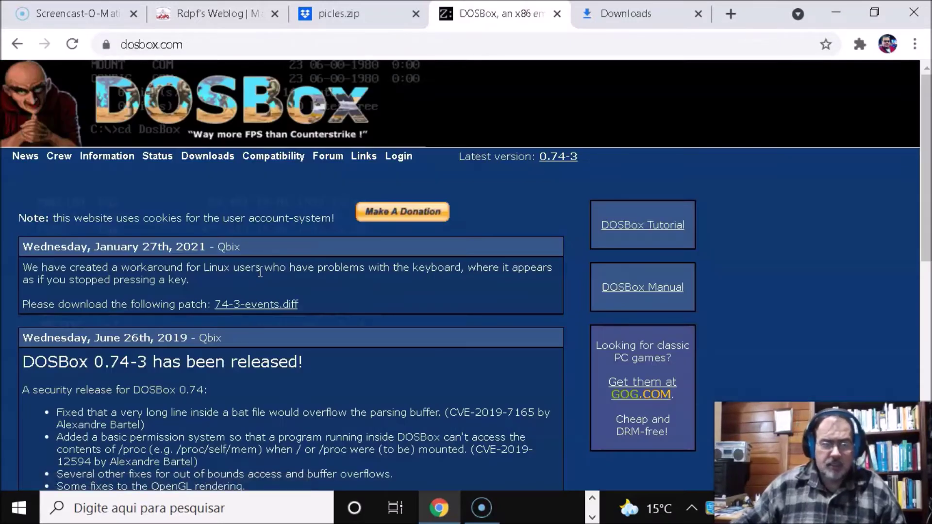
{"action": "scroll", "coordinate": [251, 269], "scroll_direction": "down", "scroll_amount": 3}
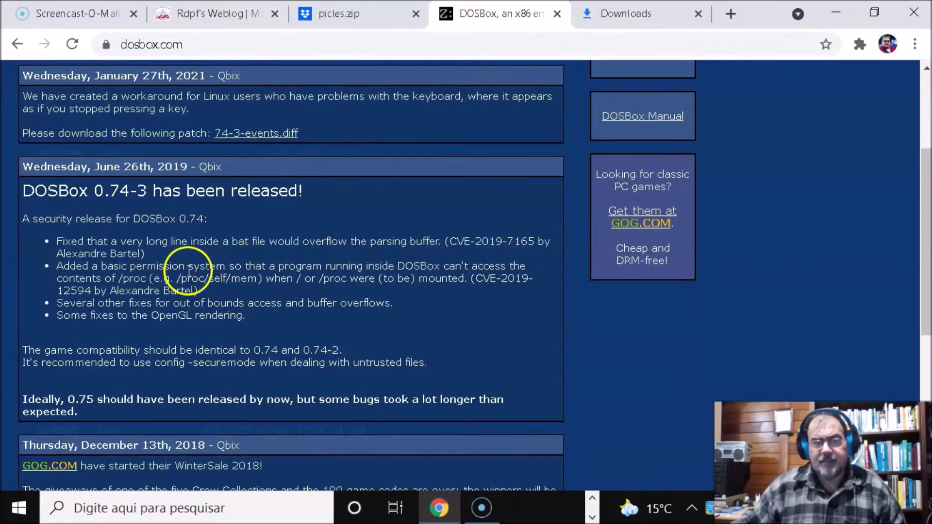
{"action": "scroll", "coordinate": [189, 270], "scroll_direction": "up", "scroll_amount": 3}
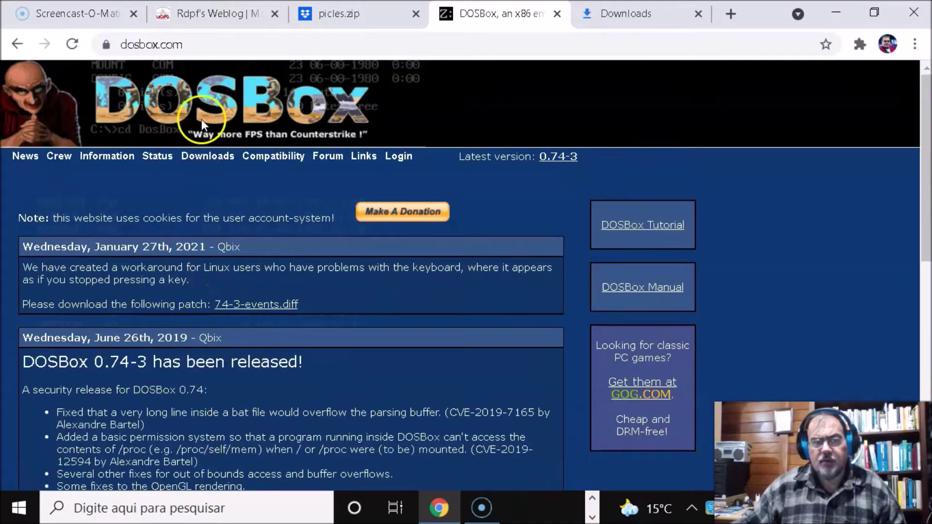
{"action": "left_click", "coordinate": [206, 162]}
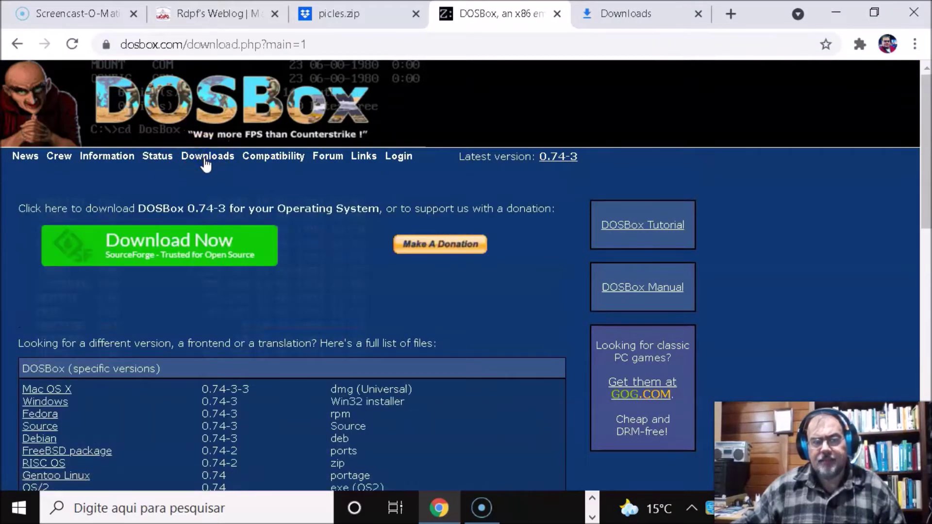
{"action": "scroll", "coordinate": [205, 164], "scroll_direction": "down", "scroll_amount": 2}
{"action": "scroll", "coordinate": [206, 168], "scroll_direction": "down", "scroll_amount": 3}
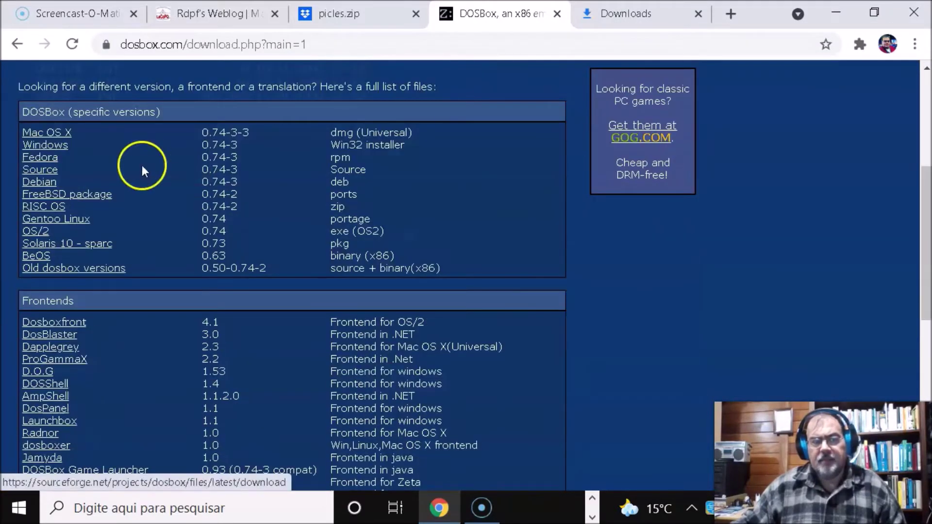
Step: Download the Windows installer for DOSBox 0.74-3 and go back to the blog post's note about DOSBox
{"action": "left_click", "coordinate": [59, 148]}
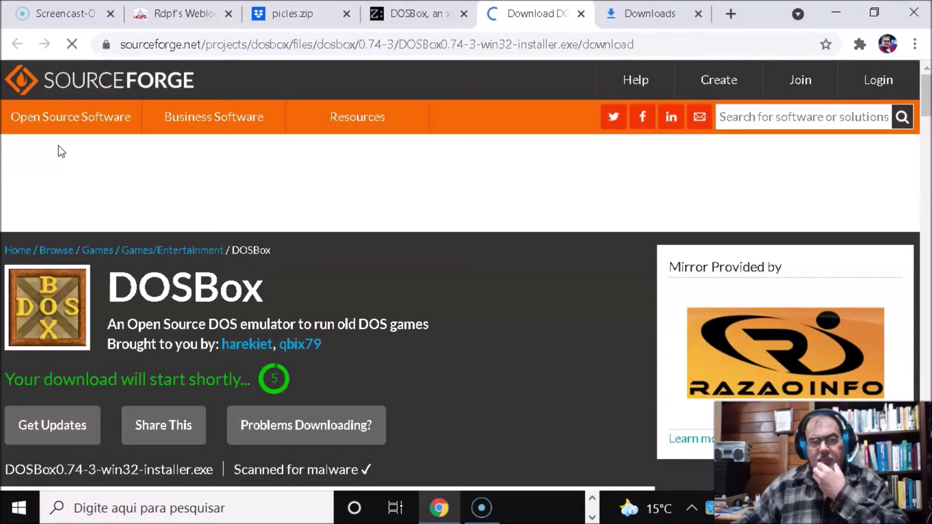
{"action": "left_click", "coordinate": [171, 174]}
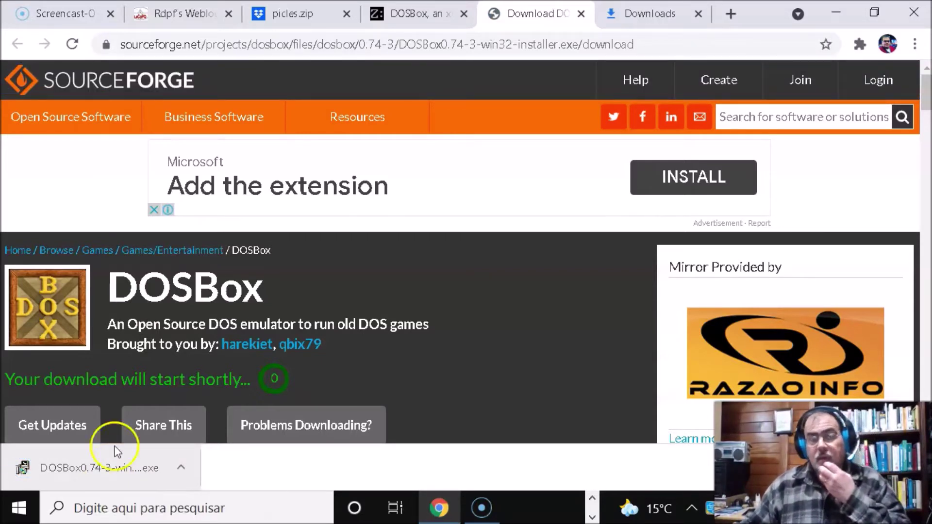
{"action": "mouse_move", "coordinate": [387, 139]}
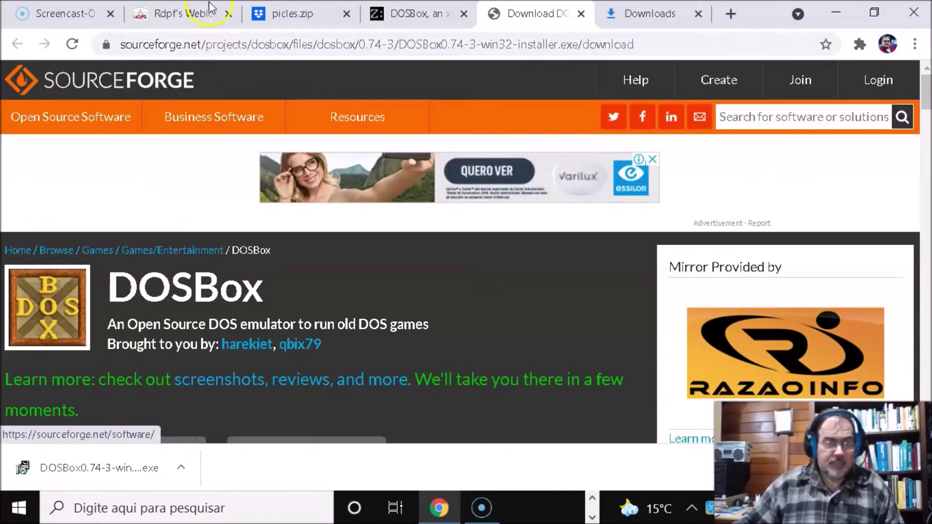
{"action": "left_click", "coordinate": [188, 13]}
{"action": "scroll", "coordinate": [177, 228], "scroll_direction": "down", "scroll_amount": 2}
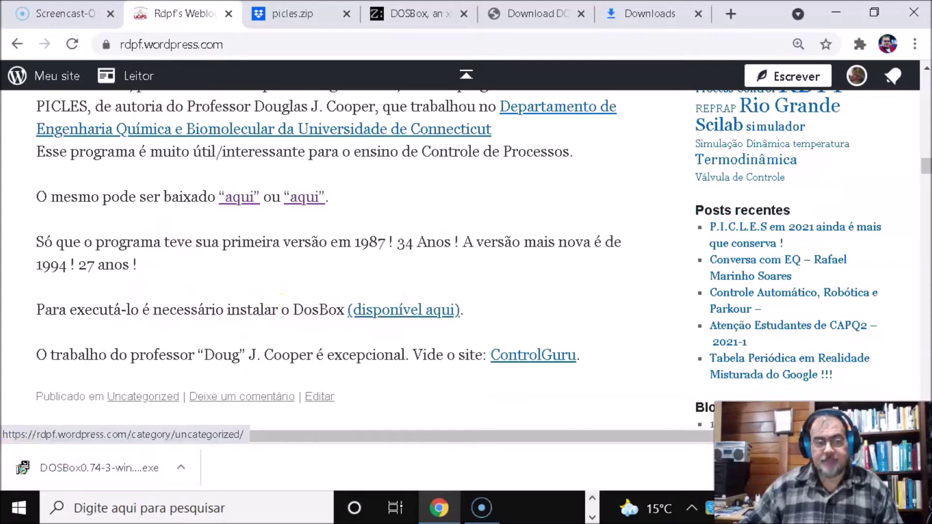
Step: Launch the installed DOSBox 0.74-3 and list its most used commands with help
{"action": "left_click", "coordinate": [19, 508]}
{"action": "scroll", "coordinate": [68, 346], "scroll_direction": "down", "scroll_amount": 5}
{"action": "scroll", "coordinate": [65, 349], "scroll_direction": "down", "scroll_amount": 10}
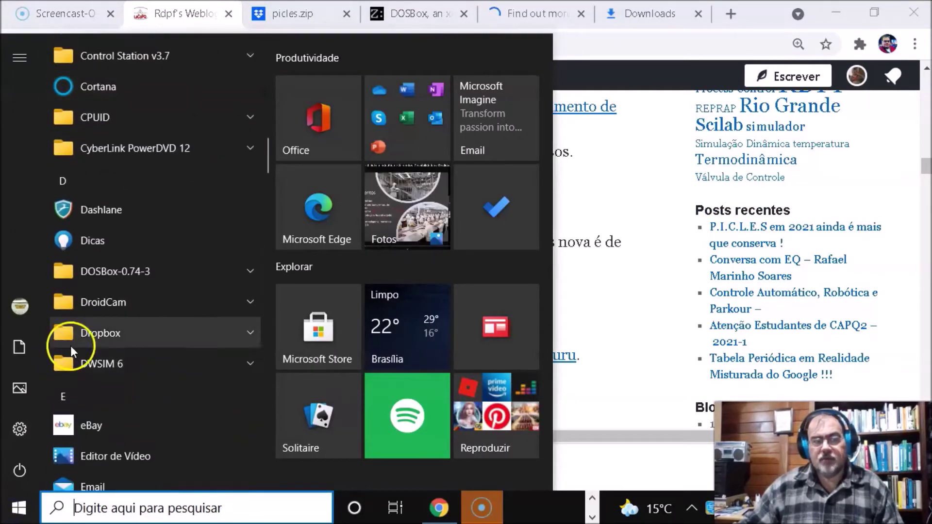
{"action": "left_click", "coordinate": [113, 278]}
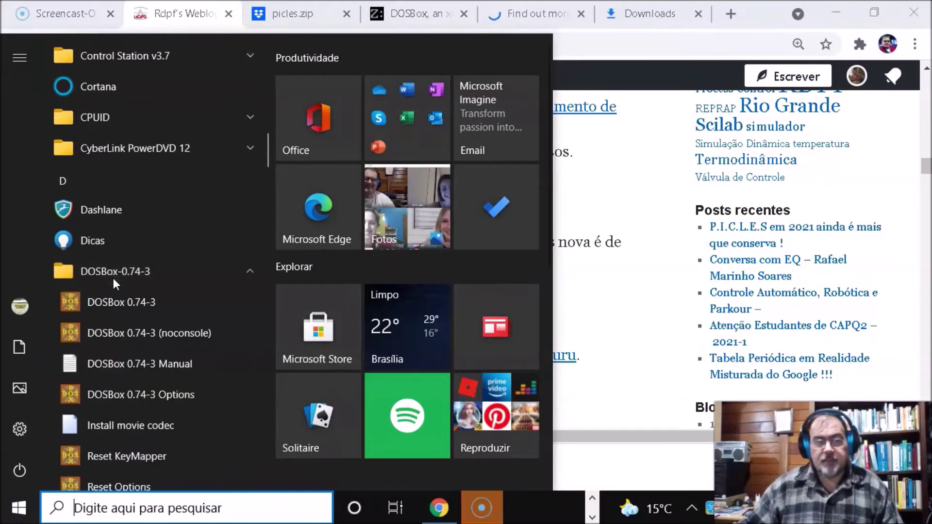
{"action": "left_click", "coordinate": [124, 309]}
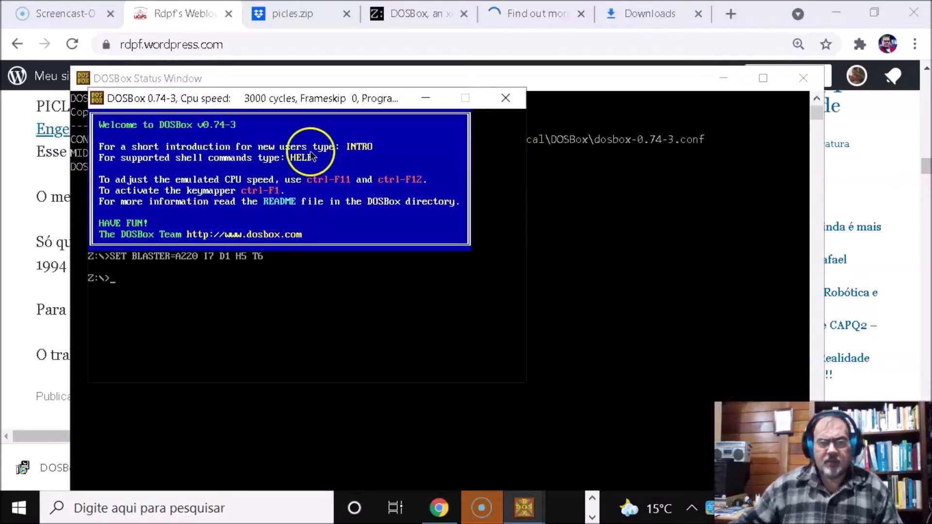
{"action": "left_click_drag", "start_coordinate": [258, 106], "coordinate": [322, 114]}
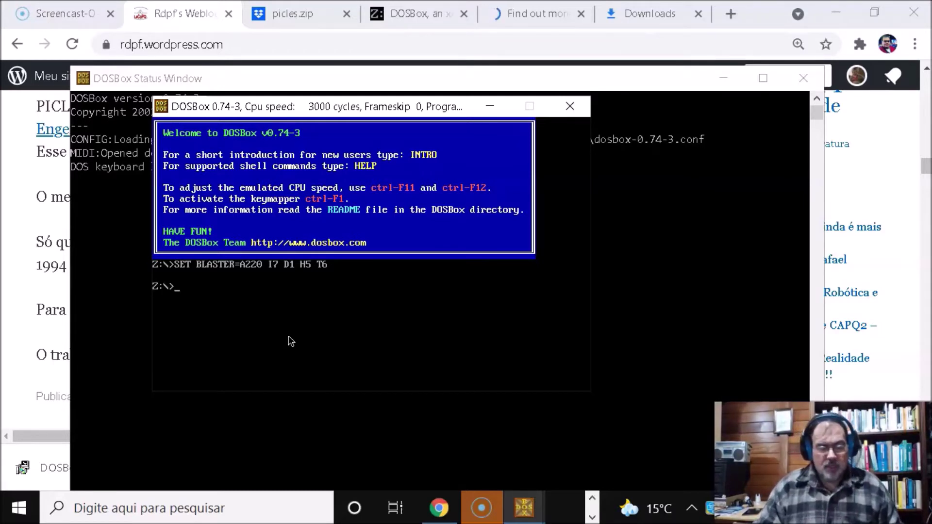
{"action": "type", "text": "help"}
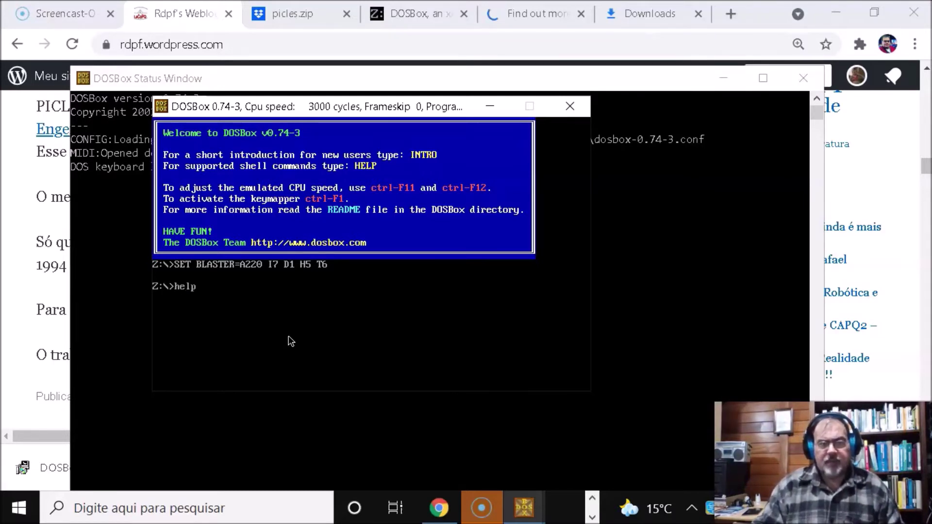
{"action": "key", "text": "Return"}
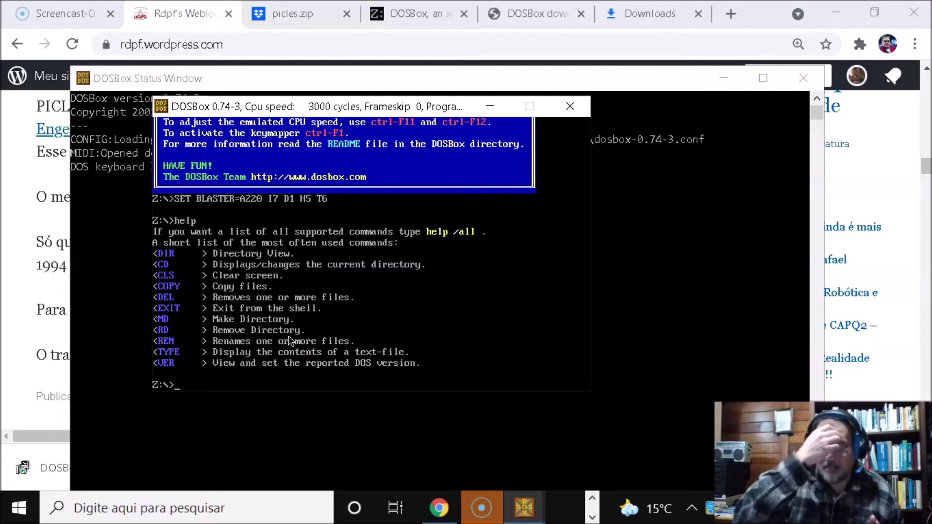
Step: Mount the c:\picles2 folder as drive C: in DOSBox
{"action": "type", "text": "mount"}
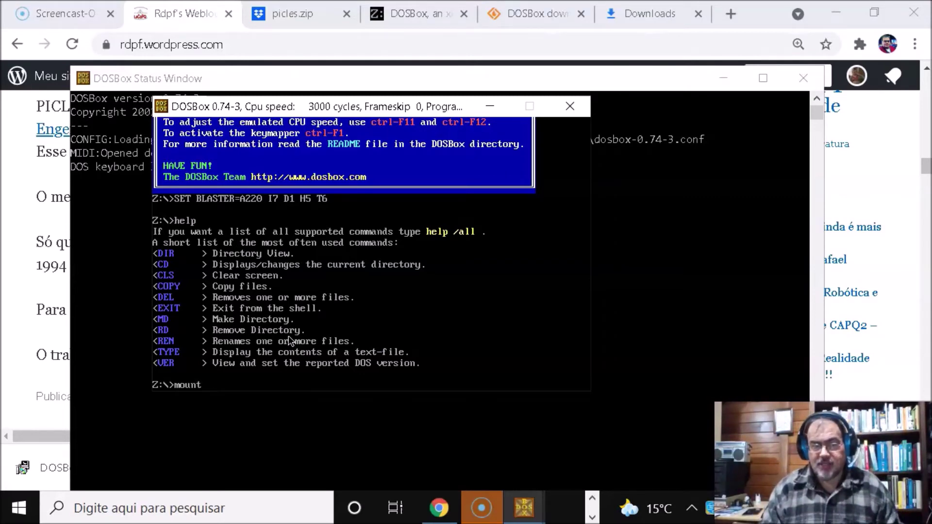
{"action": "type", "text": " c:"}
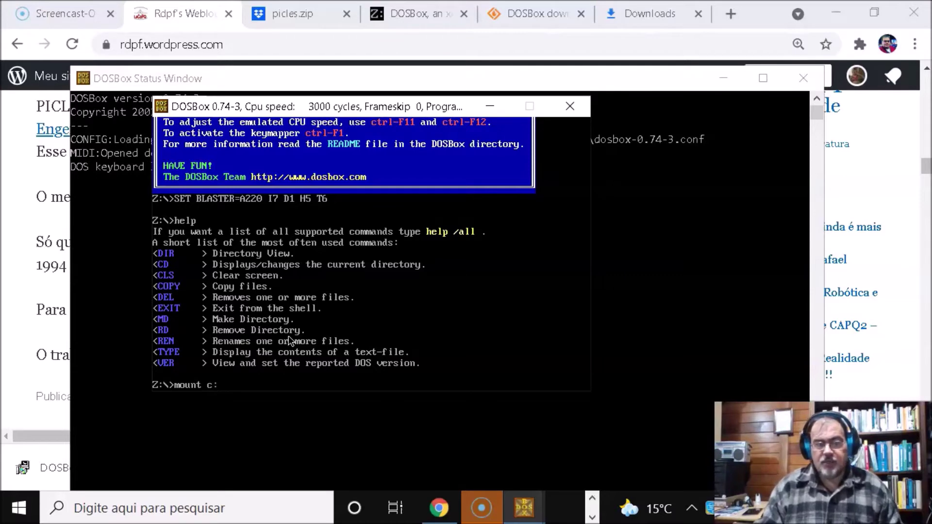
{"action": "type", "text": " c:"}
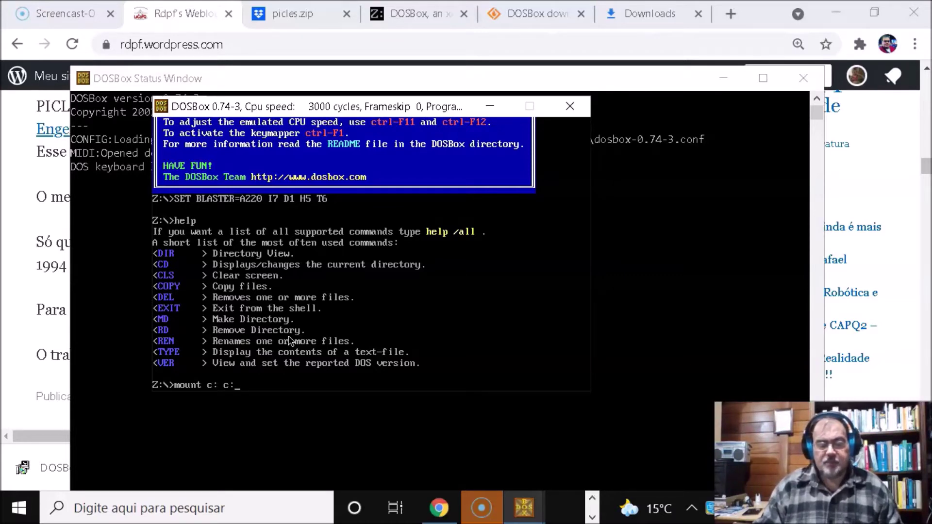
{"action": "type", "text": "\\picles2"}
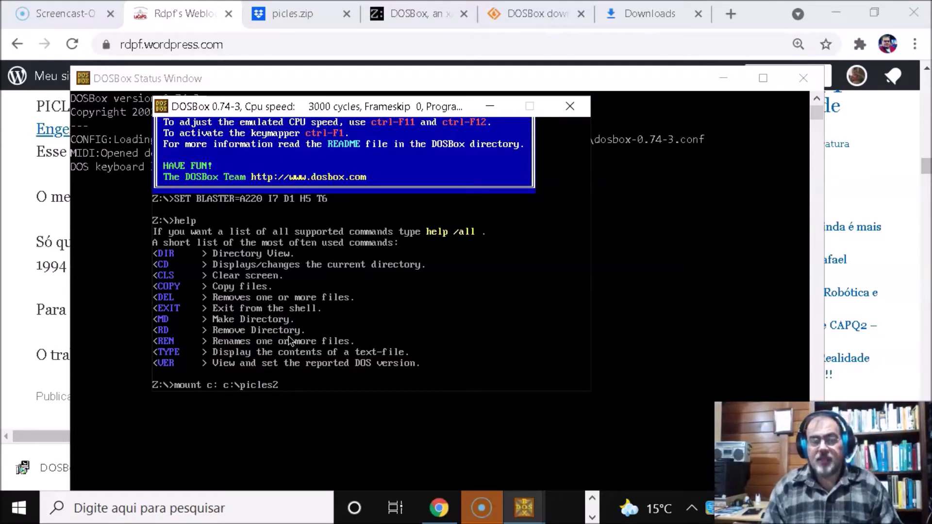
{"action": "key", "text": "Return"}
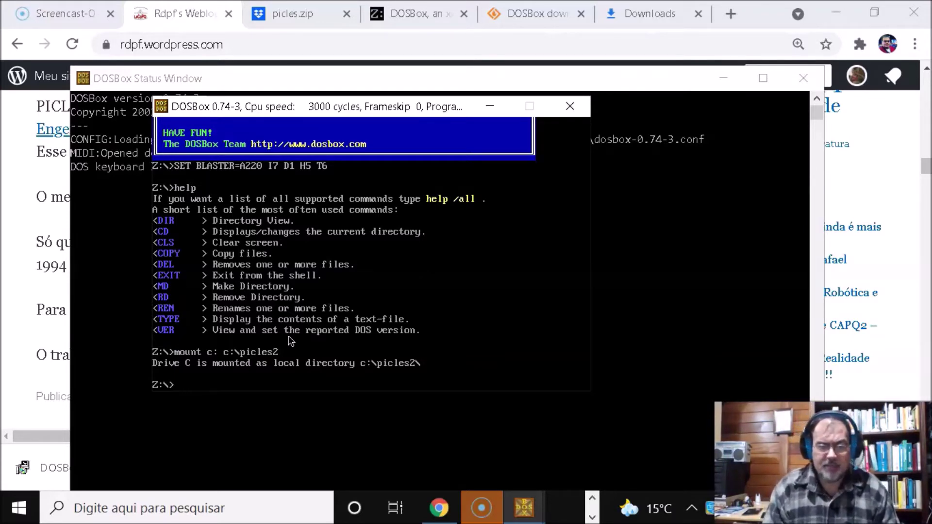
Step: Switch to the mounted C: drive and list its files with dir
{"action": "type", "text": "c:"}
{"action": "key", "text": "Return"}
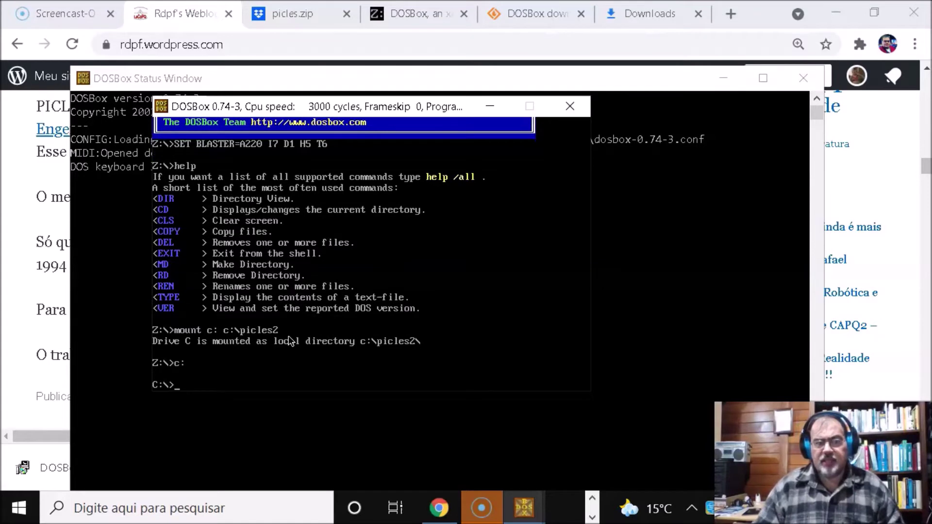
{"action": "type", "text": "dir"}
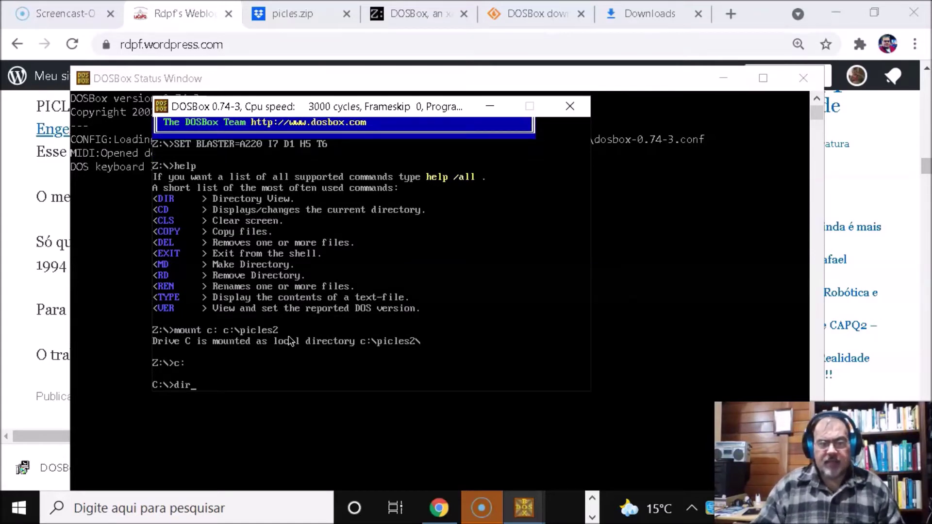
{"action": "key", "text": "Return"}
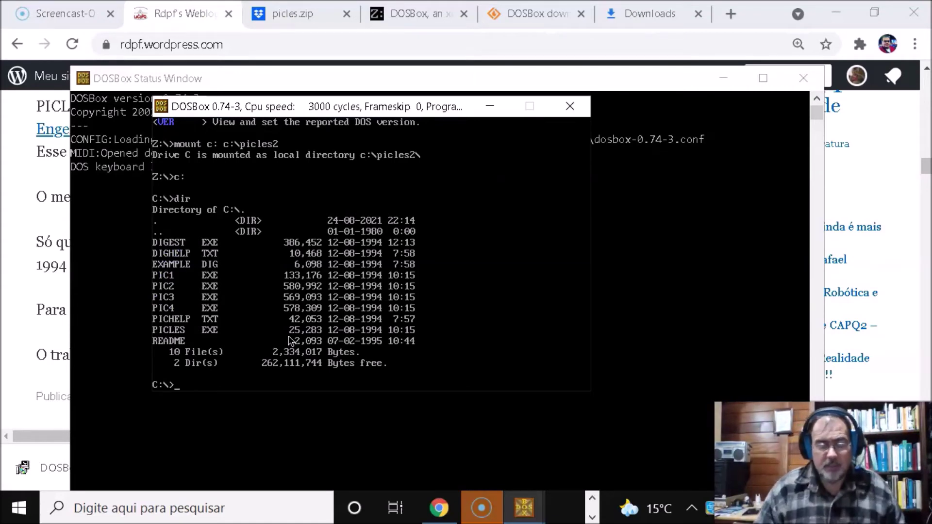
Step: Start the simulator by running picles from the C: prompt
{"action": "type", "text": "picles"}
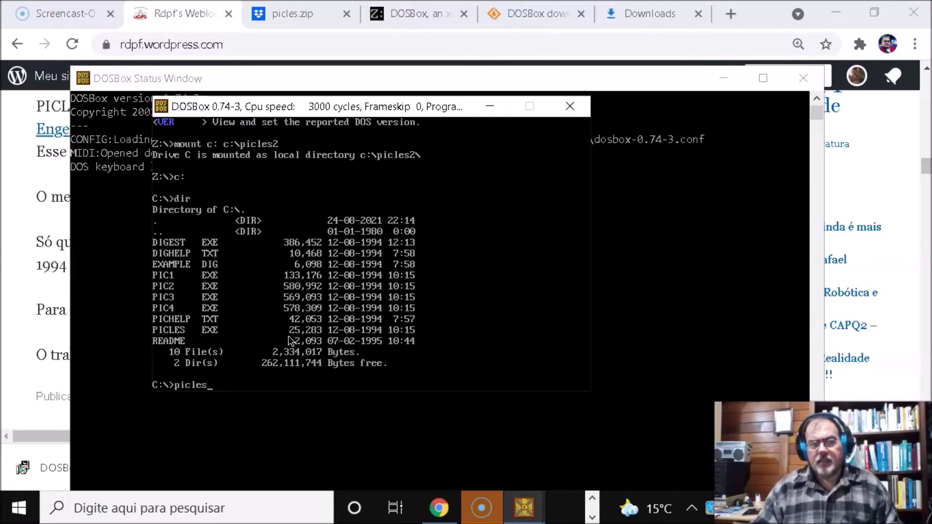
{"action": "key", "text": "Return"}
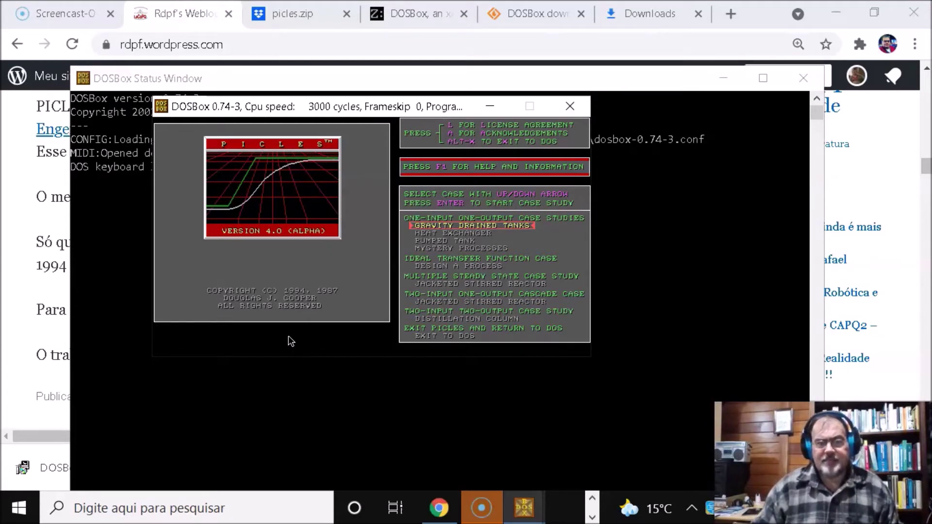
{"action": "left_click", "coordinate": [218, 121]}
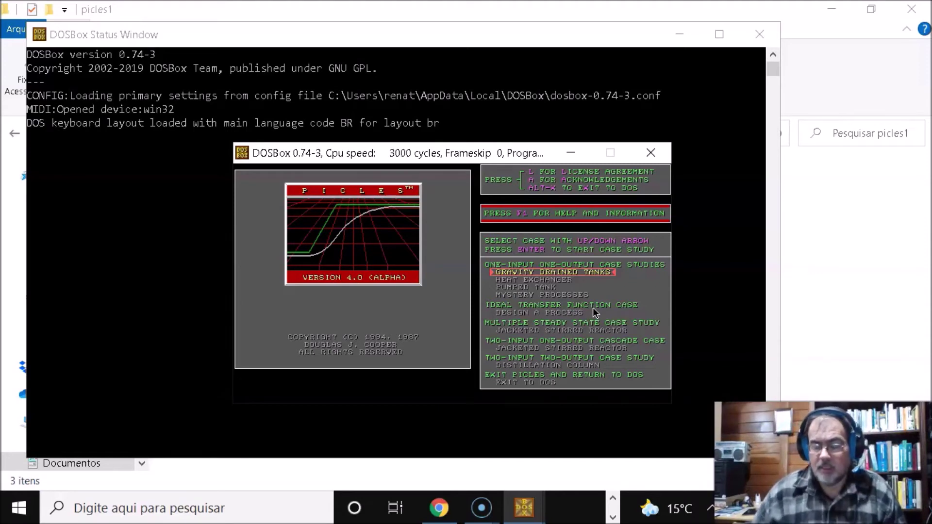
Step: Look through the available case studies, from Gravity Drained Tanks to Design a Process, and return to the first one
{"action": "key", "text": "Down"}
{"action": "key", "text": "Up"}
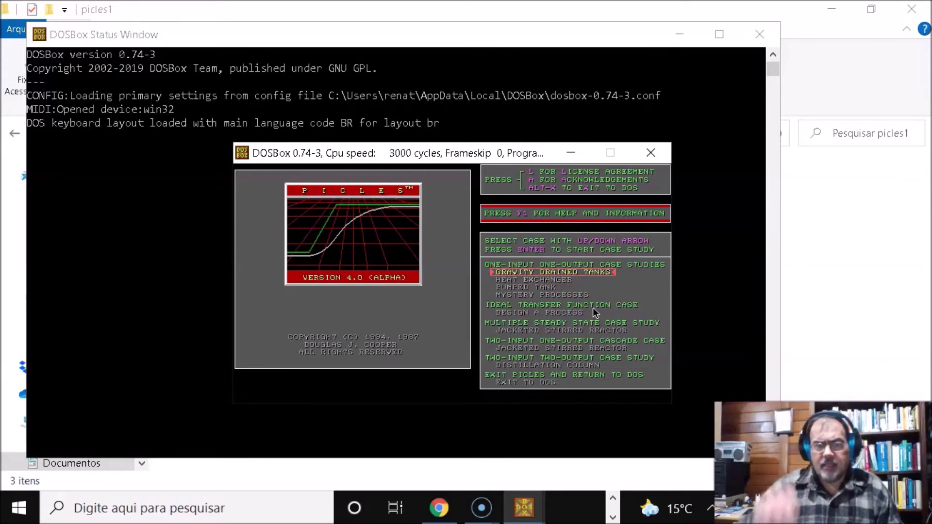
{"action": "key", "text": "Down"}
{"action": "key", "text": "Down"}
{"action": "key", "text": "Down"}
{"action": "key", "text": "Down"}
{"action": "key", "text": "Up"}
{"action": "key", "text": "Up"}
{"action": "key", "text": "Up"}
{"action": "key", "text": "Up"}
{"action": "key", "text": "Up"}
{"action": "key", "text": "Down"}
{"action": "key", "text": "Down"}
{"action": "key", "text": "Down"}
{"action": "key", "text": "Down"}
{"action": "key", "text": "Down"}
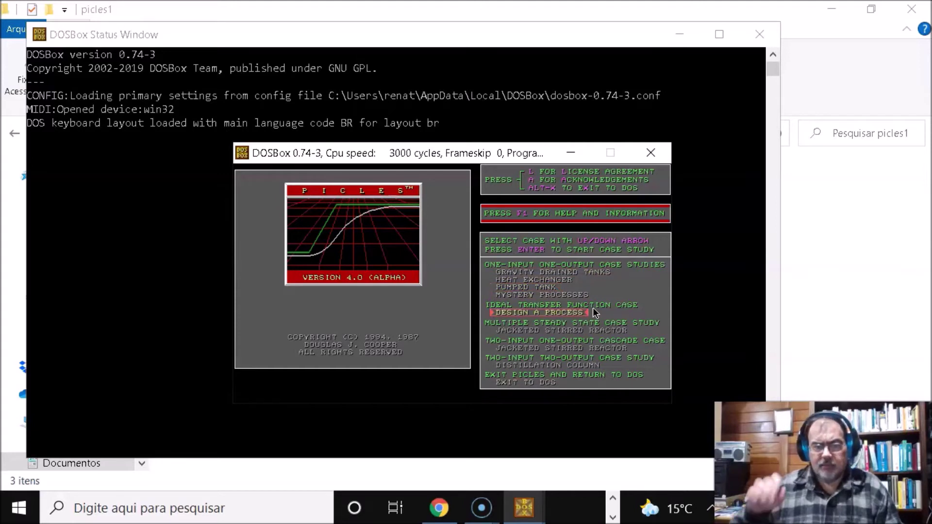
{"action": "key", "text": "Up"}
{"action": "key", "text": "Up"}
{"action": "key", "text": "Up"}
{"action": "key", "text": "Up"}
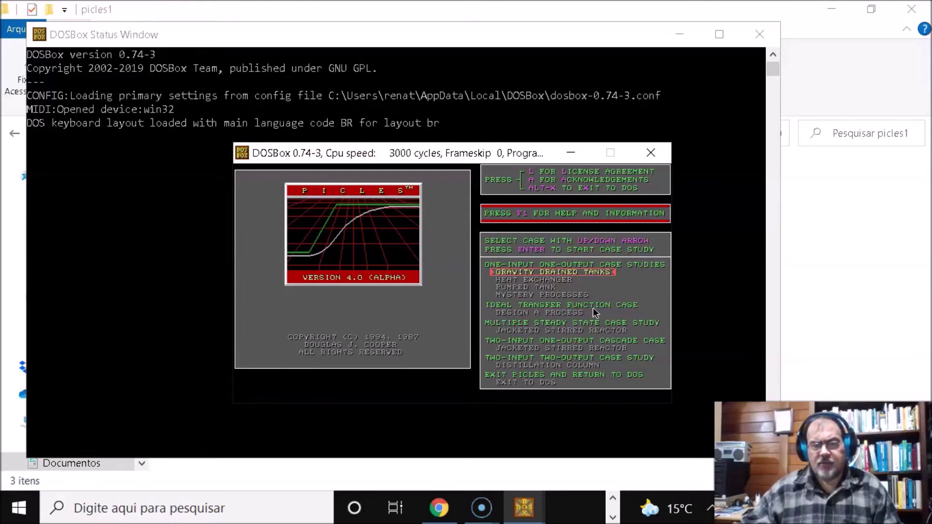
{"action": "key", "text": "Down"}
{"action": "key", "text": "Down"}
{"action": "key", "text": "Down"}
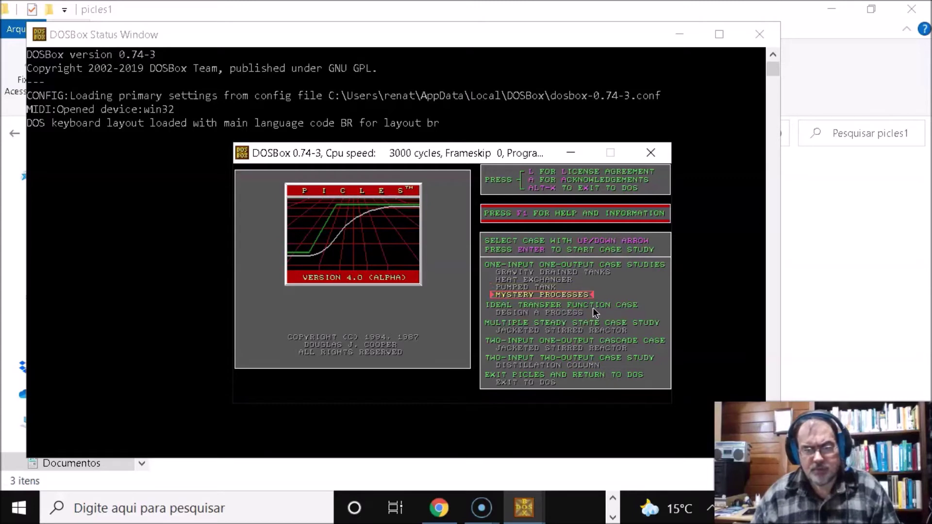
{"action": "key", "text": "Up"}
{"action": "key", "text": "Up"}
{"action": "key", "text": "Up"}
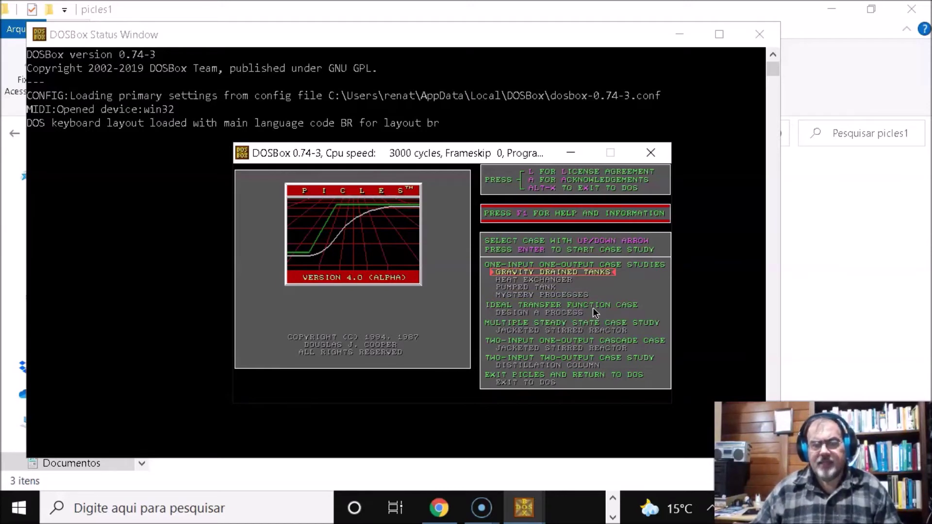
Step: Start the Gravity Drained Tanks case study and go through its commands as far as data file storage
{"action": "key", "text": "Return"}
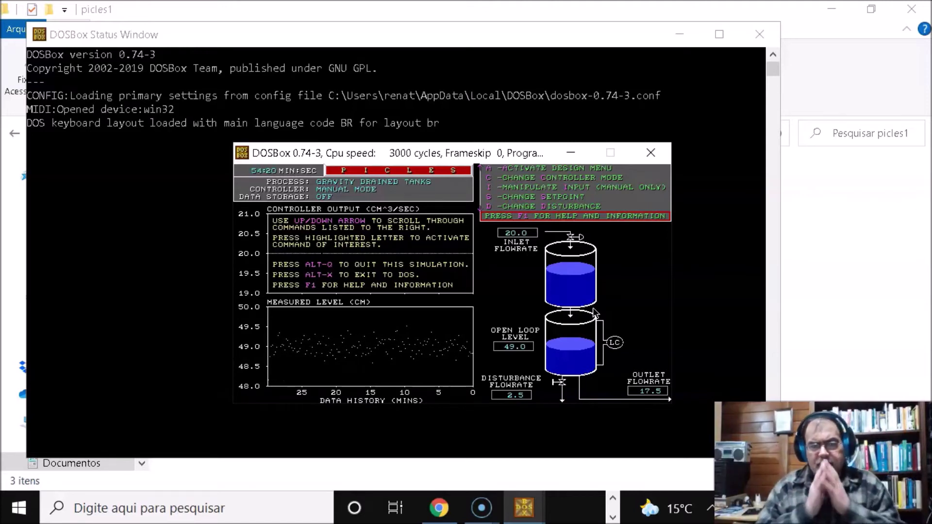
{"action": "key", "text": "Down"}
{"action": "key", "text": "Up"}
{"action": "key", "text": "Down"}
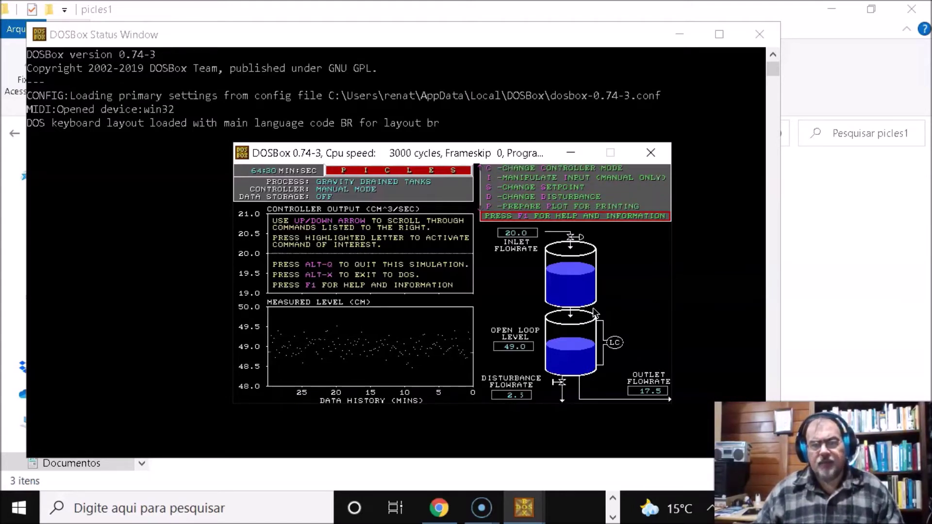
{"action": "key", "text": "Down"}
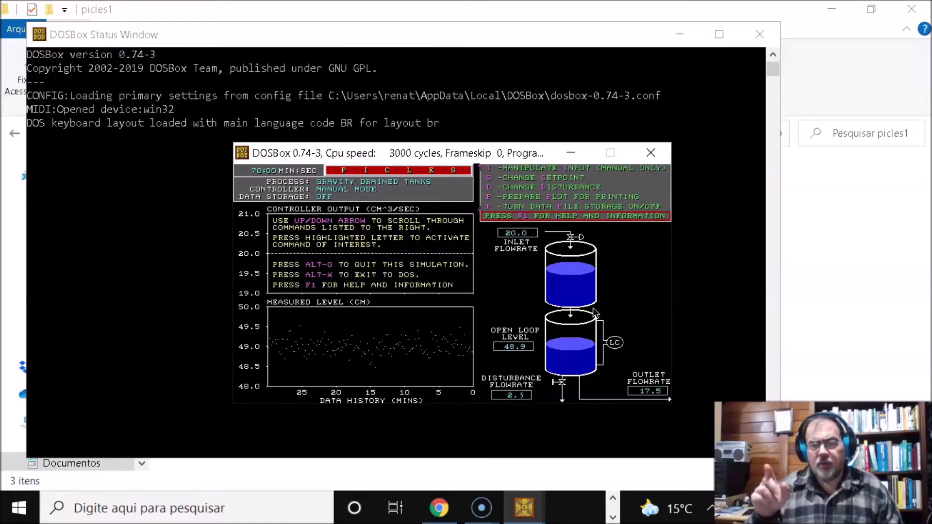
Step: Name the data storage file SAIDA2.TXT and apply the settings that reset the simulation clock and start saving data
{"action": "key", "text": "Down"}
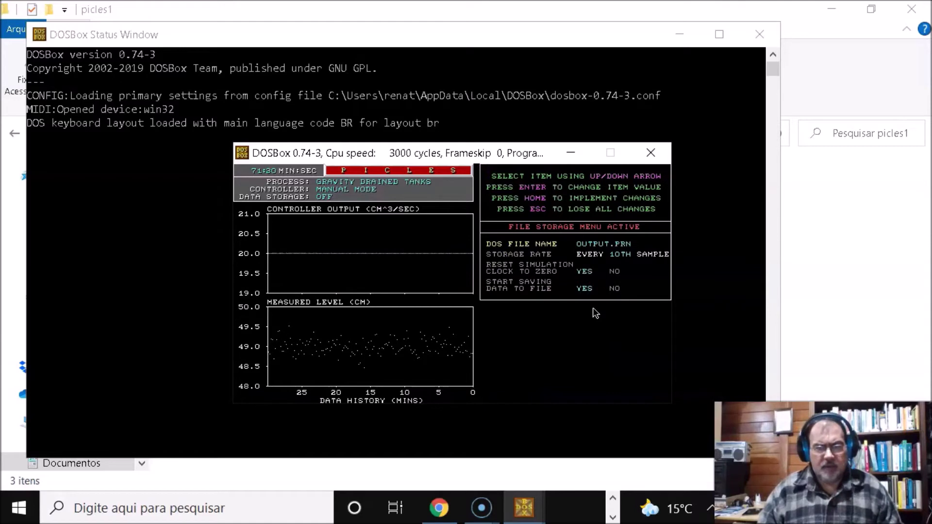
{"action": "key", "text": "Return"}
{"action": "type", "text": "SAIDA"}
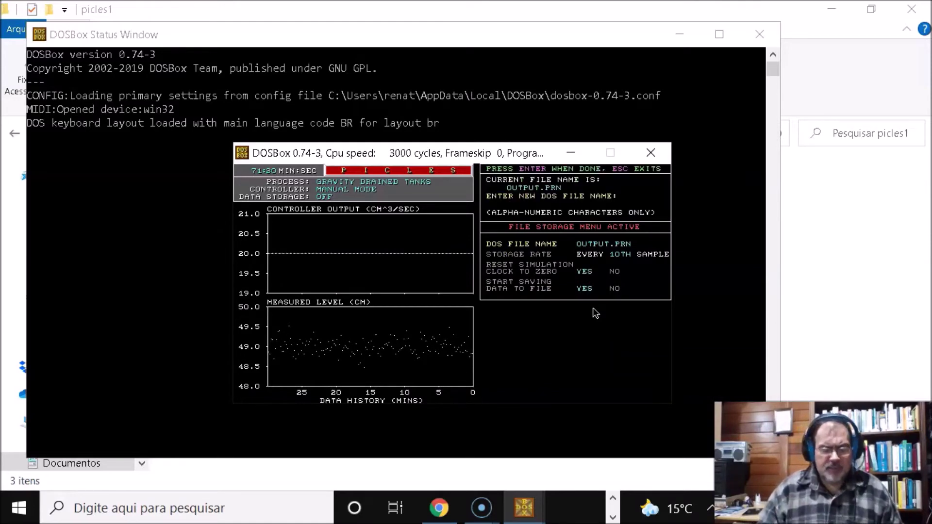
{"action": "type", "text": "2.TXT"}
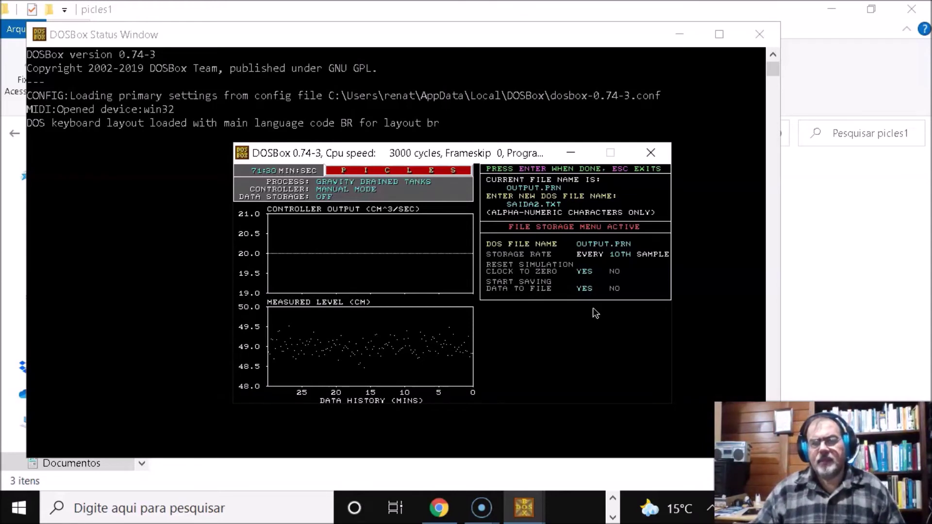
{"action": "key", "text": "Return"}
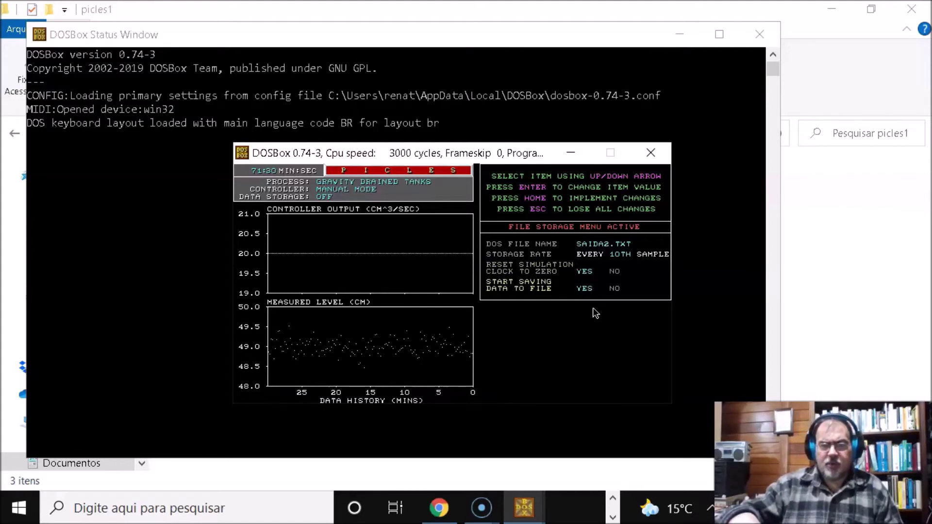
{"action": "key", "text": "Home"}
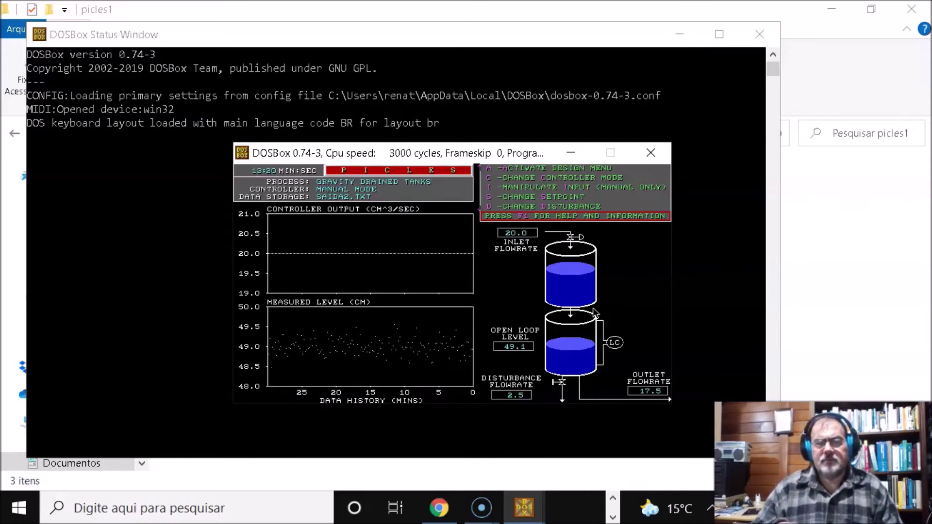
Step: Step the process input of the Gravity Drained Tanks to 5.0 cm^3/sec and resume the simulation
{"action": "key", "text": "i"}
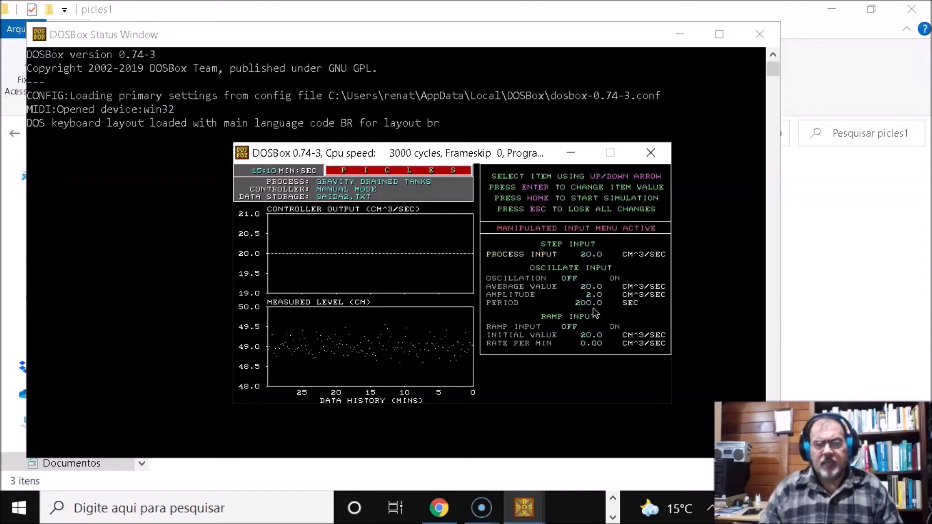
{"action": "key", "text": "Return"}
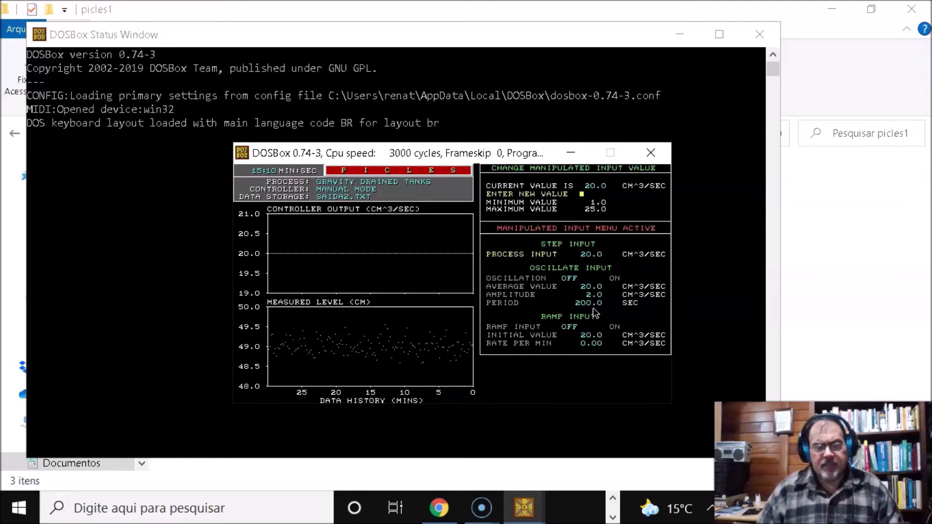
{"action": "type", "text": "5"}
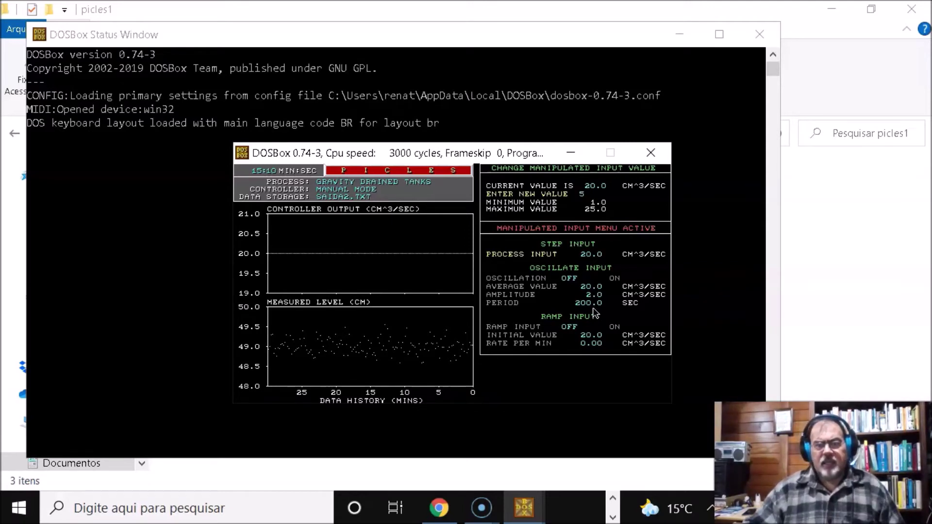
{"action": "key", "text": "Return"}
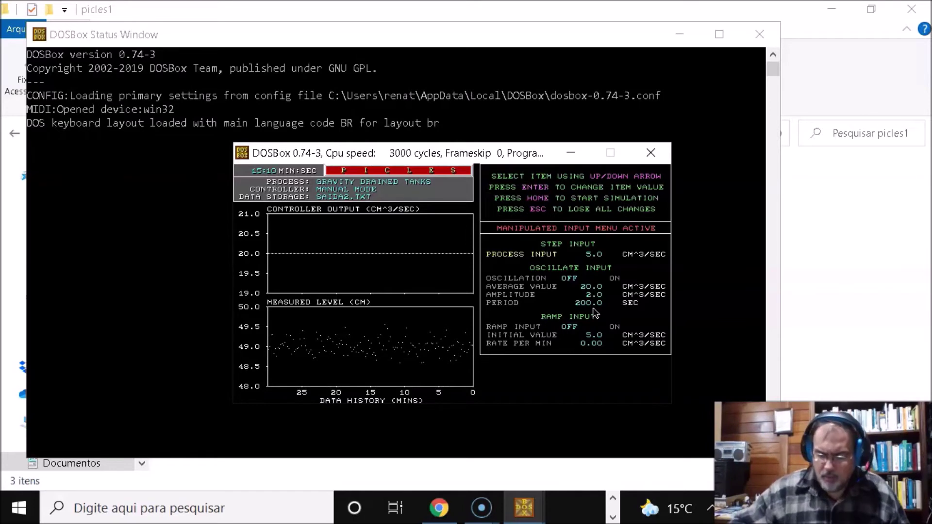
{"action": "key", "text": "Home"}
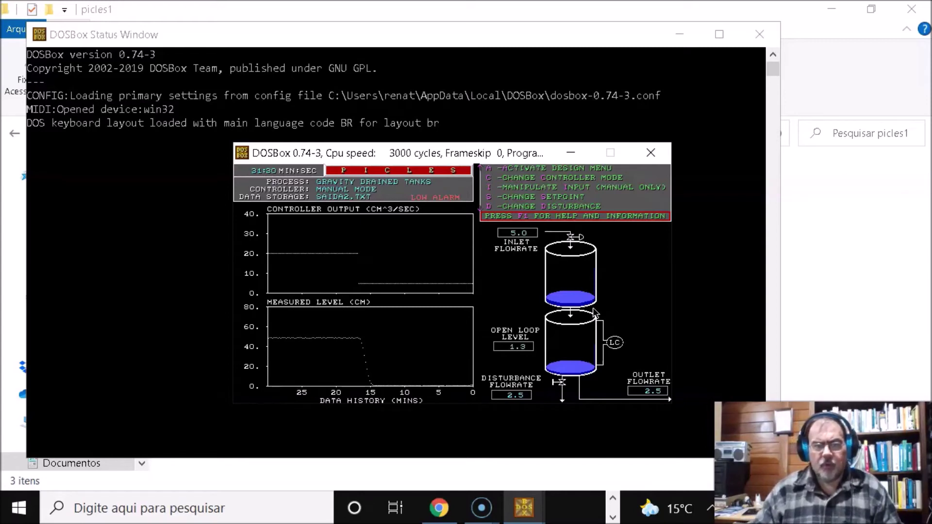
Step: Step the process input back up to 20 cm^3/sec and resume the simulation
{"action": "key", "text": "i"}
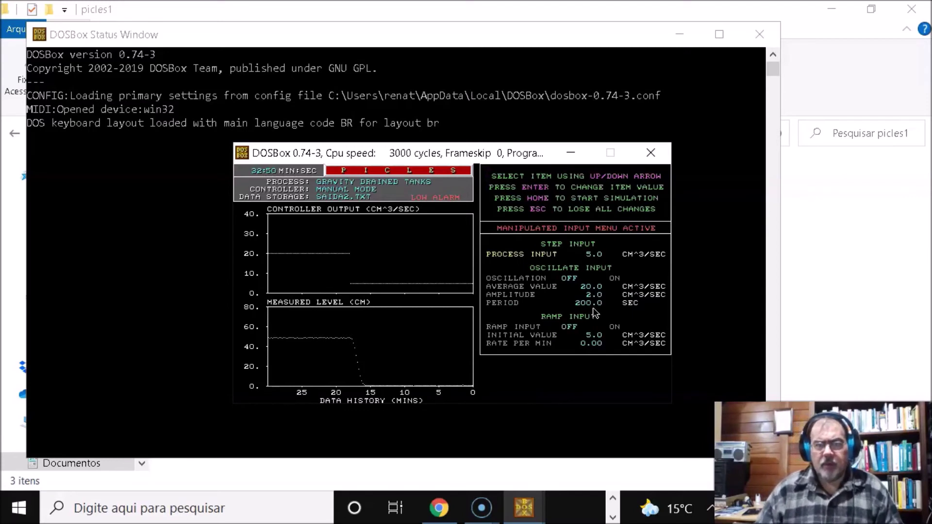
{"action": "key", "text": "Return"}
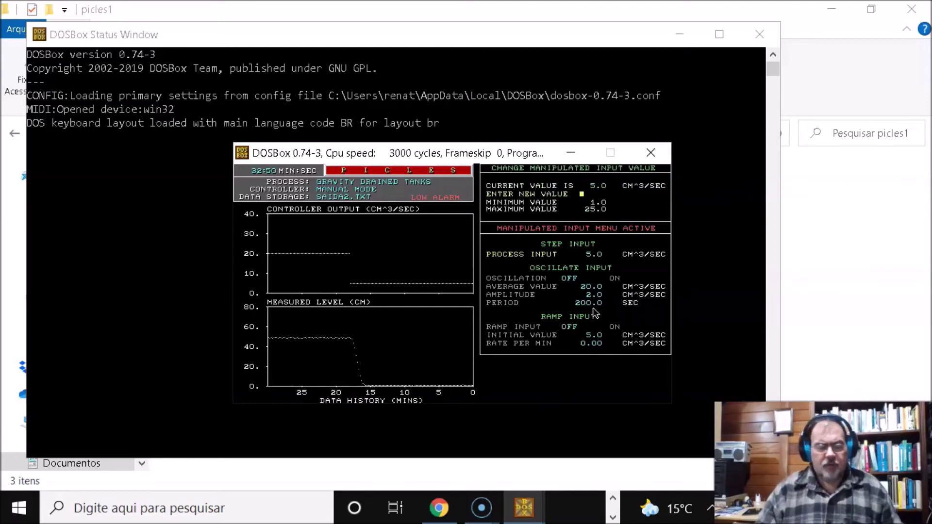
{"action": "type", "text": "20"}
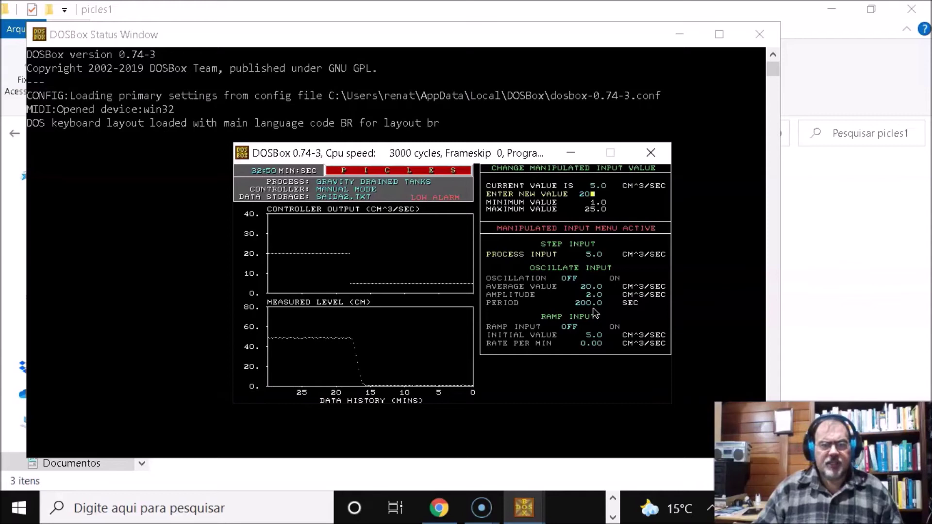
{"action": "key", "text": "Return"}
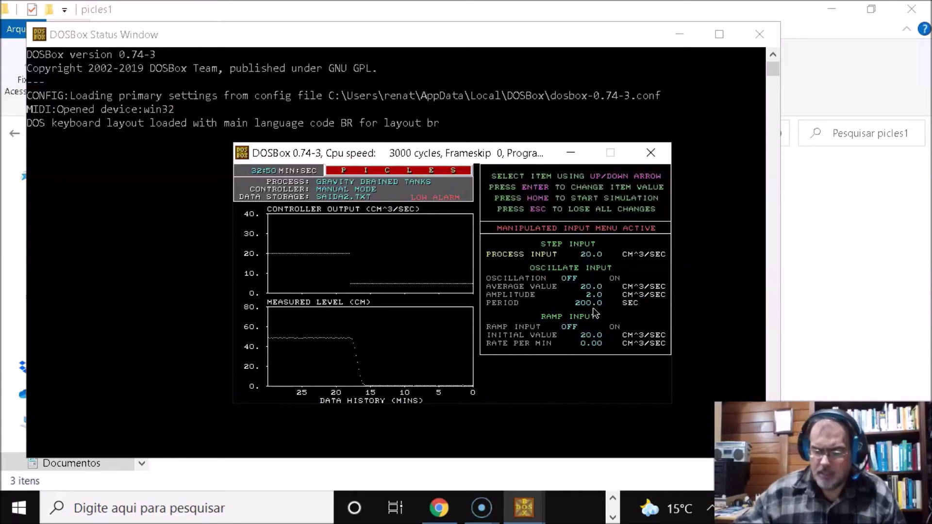
{"action": "key", "text": "Home"}
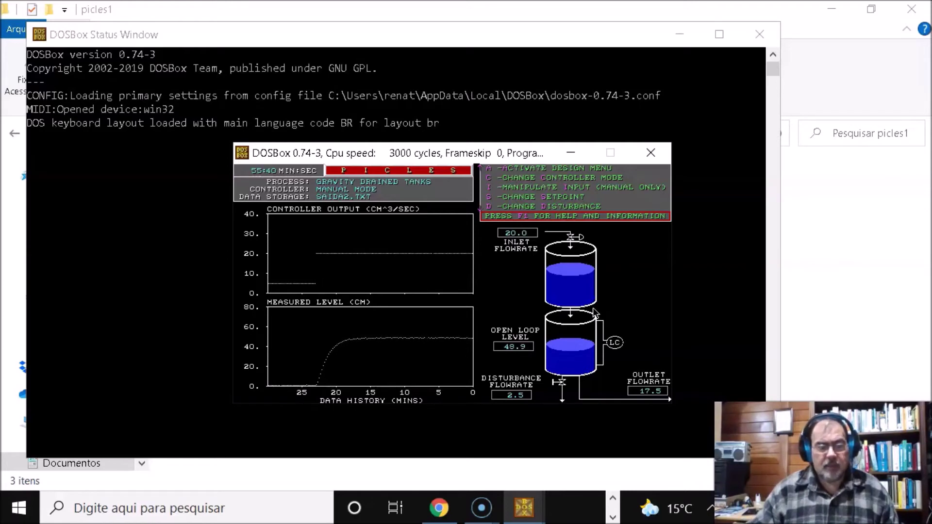
Step: End the case study, exit PICLES to DOS and list the files in the current directory
{"action": "key", "text": "Escape"}
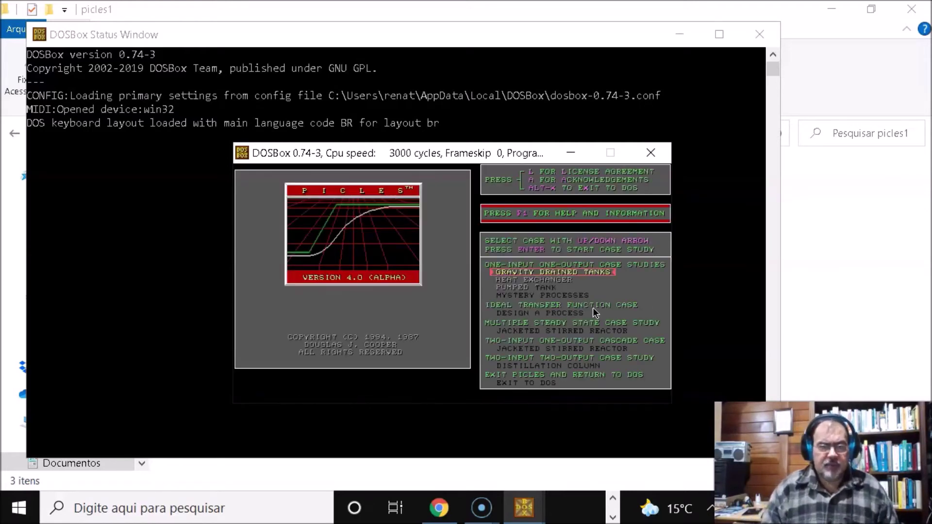
{"action": "key", "text": "alt+x"}
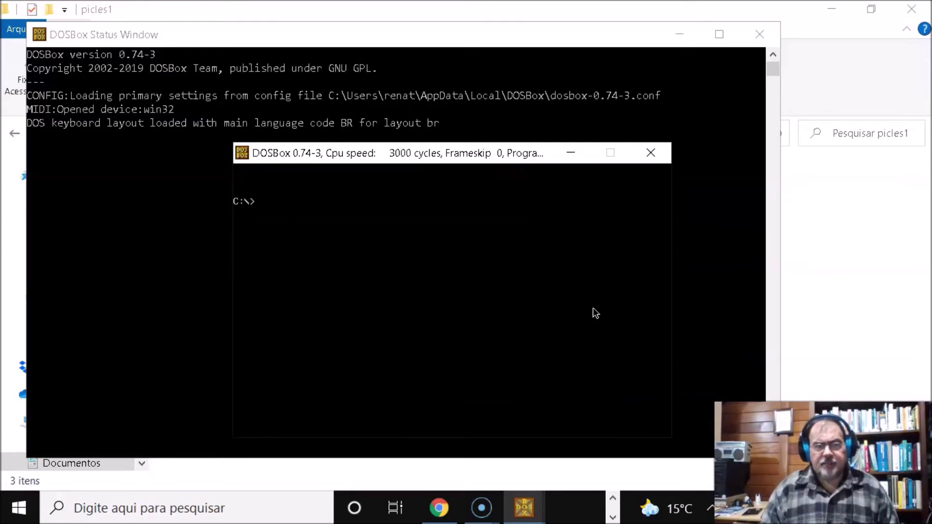
{"action": "type", "text": "dir"}
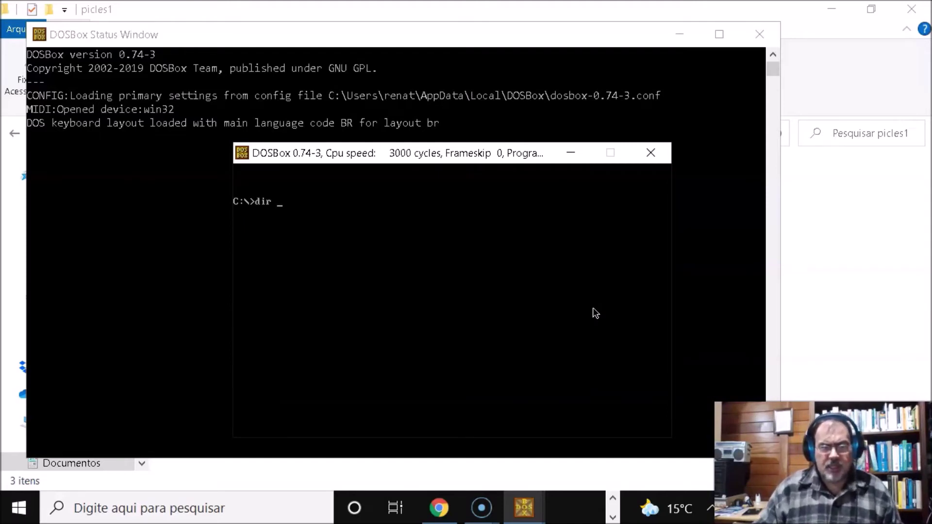
{"action": "key", "text": "Return"}
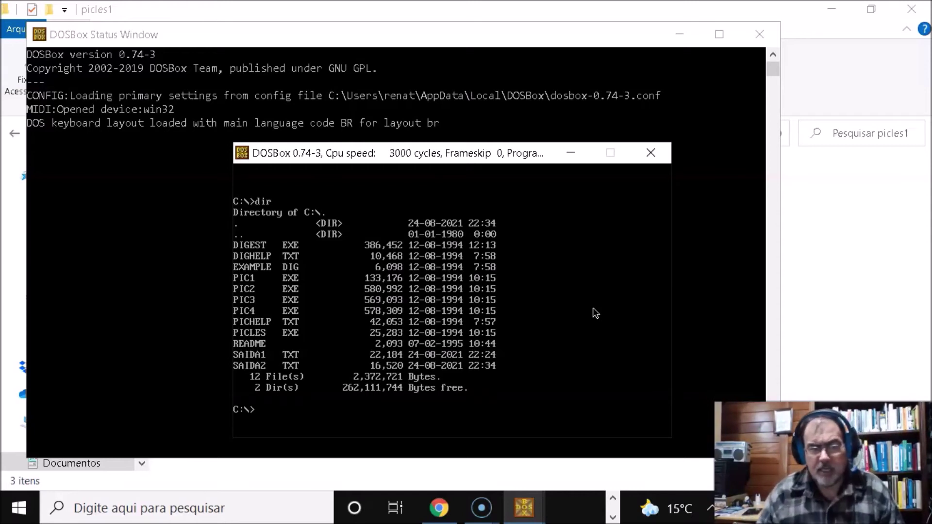
Step: Print the contents of saida2.txt at the DOS prompt and exit DOSBox
{"action": "type", "text": "type s"}
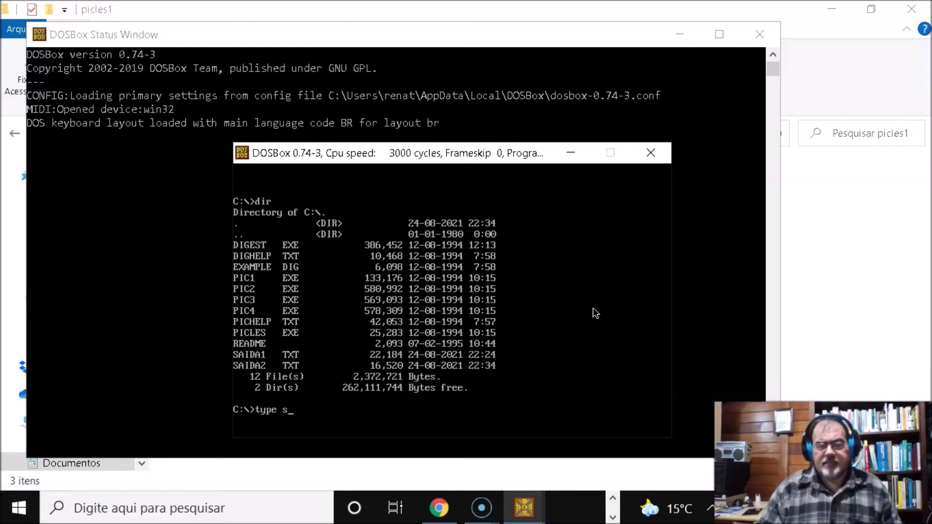
{"action": "type", "text": "aida2.tx"}
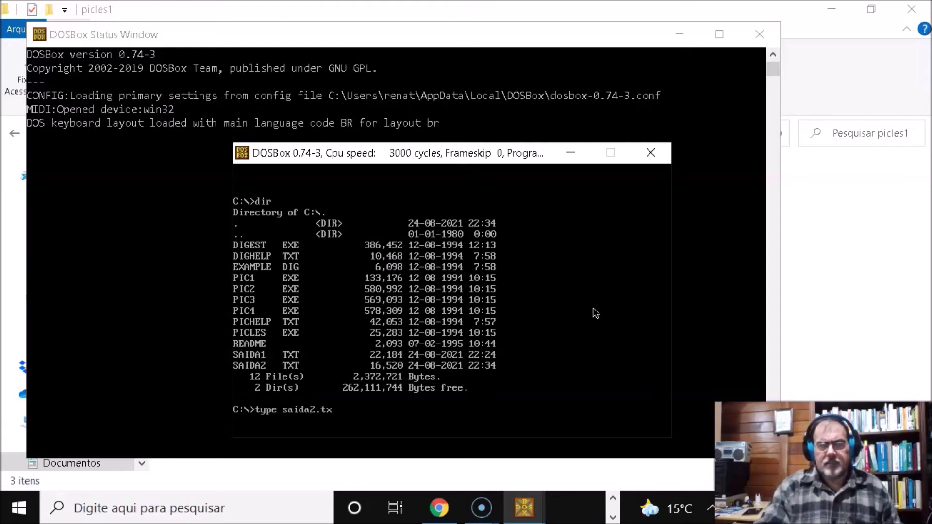
{"action": "type", "text": "t"}
{"action": "key", "text": "Return"}
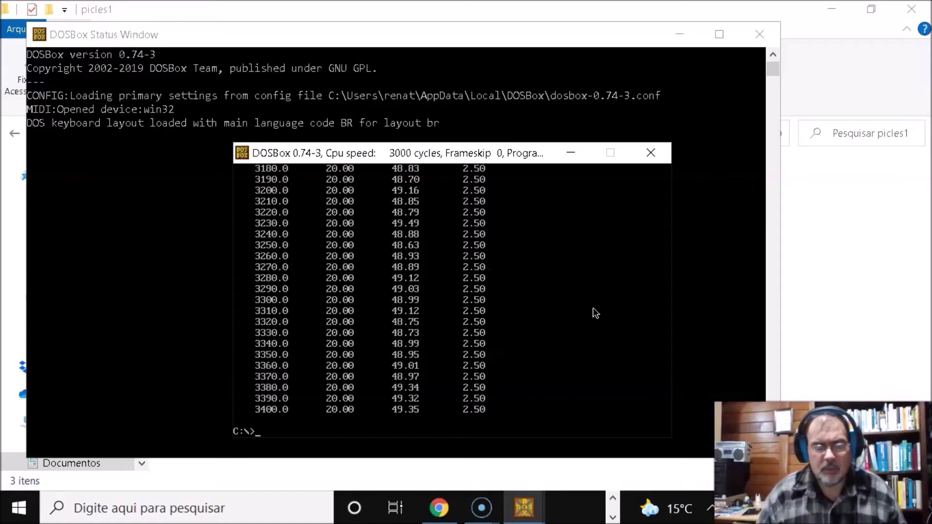
{"action": "type", "text": "exit"}
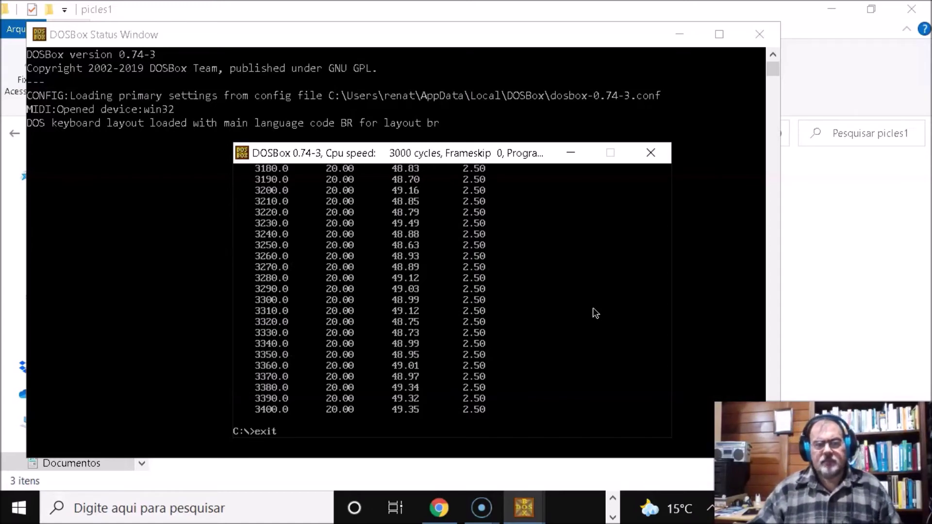
{"action": "key", "text": "Return"}
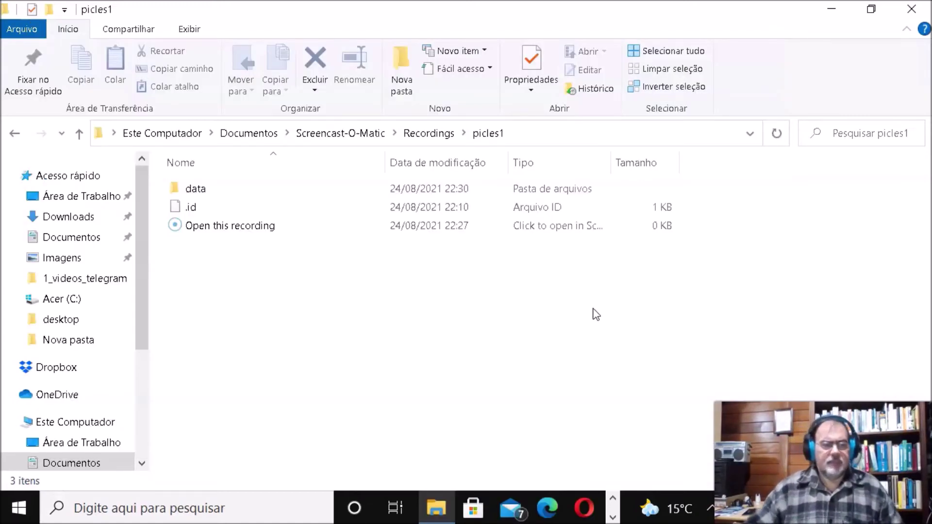
Step: Switch to Excel and browse the computer for a file to open, dismissing the device warning
{"action": "left_click", "coordinate": [19, 508]}
{"action": "left_click", "coordinate": [419, 103]}
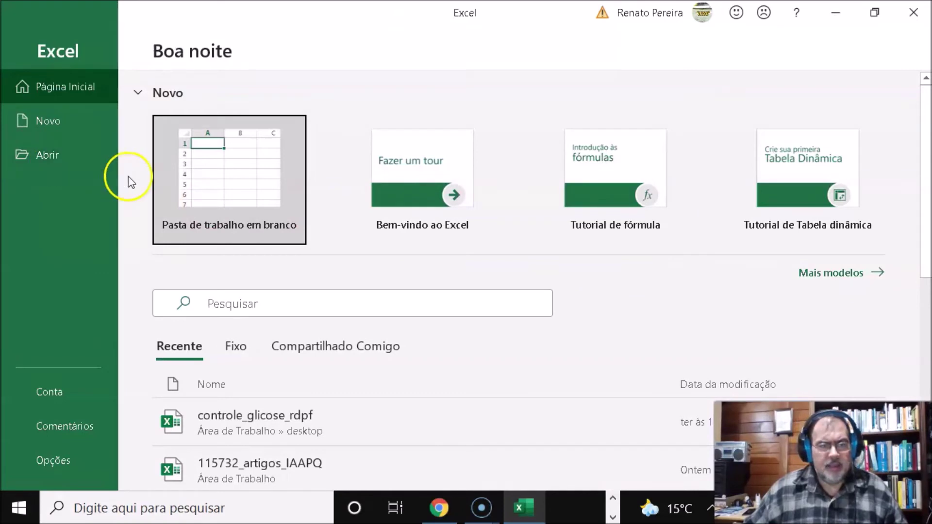
{"action": "left_click", "coordinate": [63, 153]}
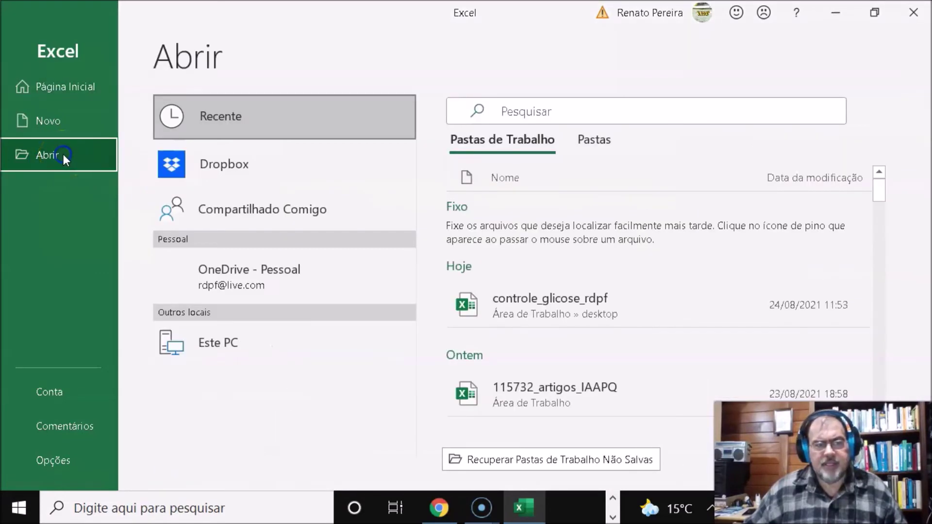
{"action": "left_click", "coordinate": [222, 427]}
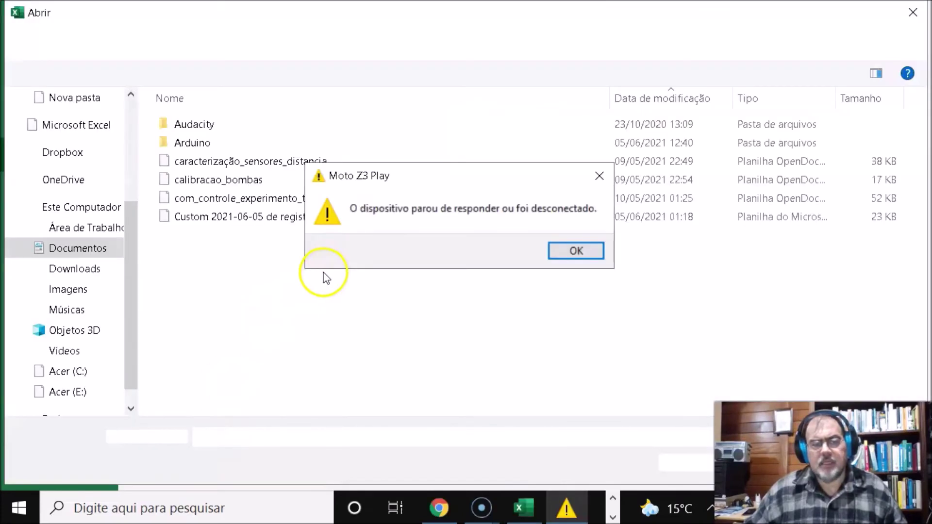
{"action": "left_click", "coordinate": [570, 245]}
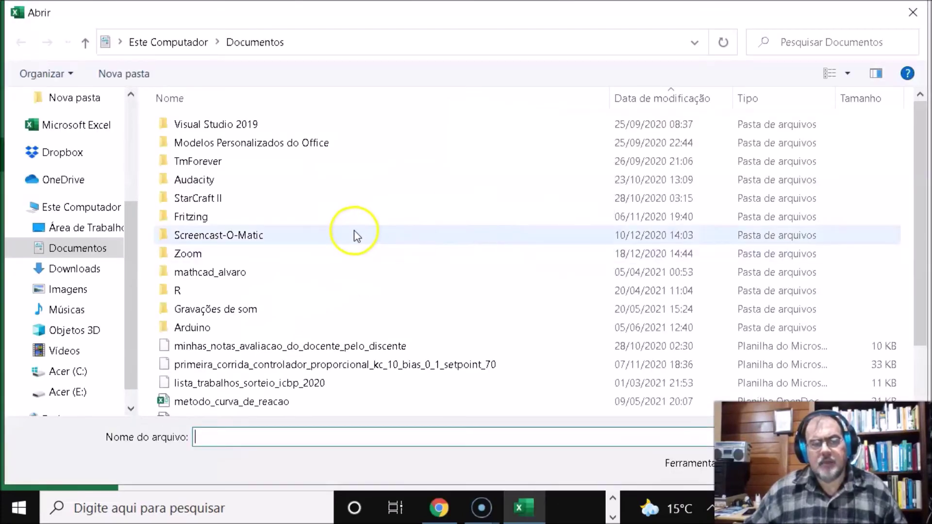
{"action": "scroll", "coordinate": [353, 233], "scroll_direction": "down", "scroll_amount": 1}
{"action": "scroll", "coordinate": [352, 231], "scroll_direction": "up", "scroll_amount": 1}
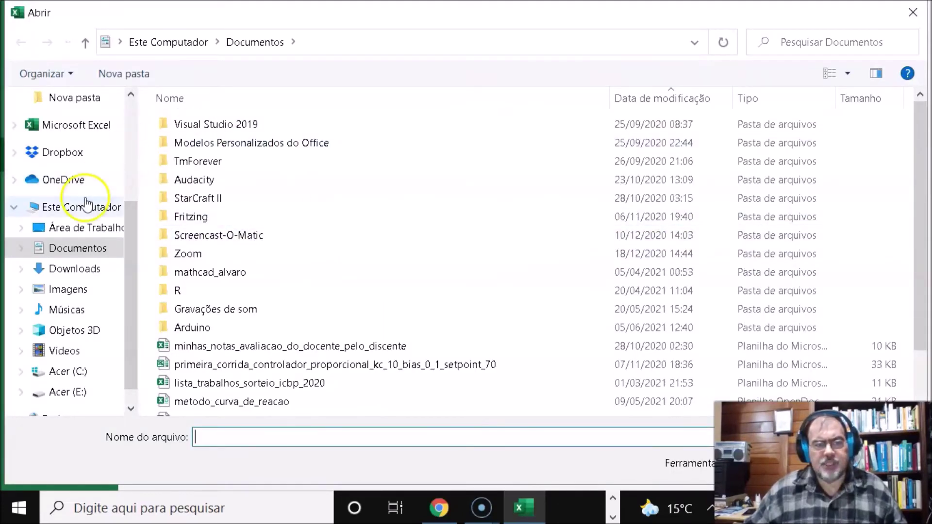
Step: Open the SAIDA2 text file from the picles2 folder on drive C:, with all file types listed
{"action": "left_click", "coordinate": [72, 374]}
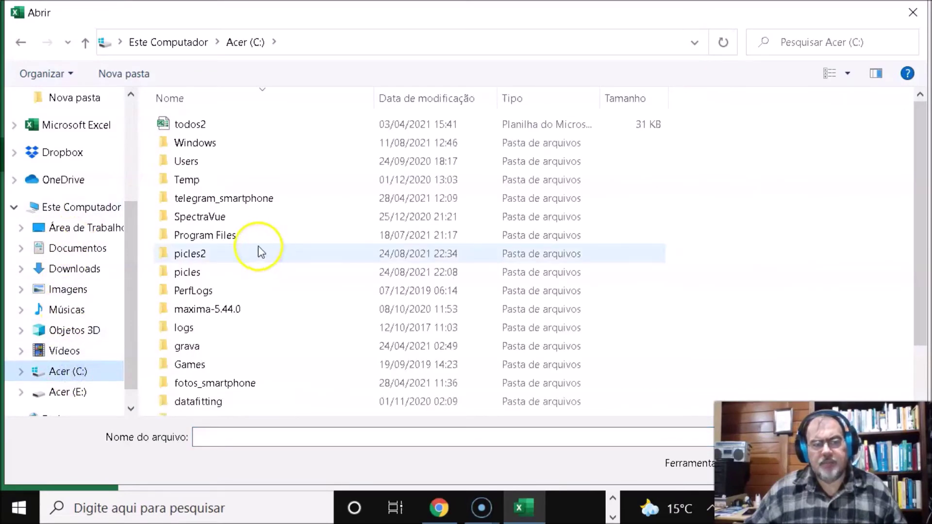
{"action": "left_click", "coordinate": [195, 254]}
{"action": "double_click", "coordinate": [195, 254]}
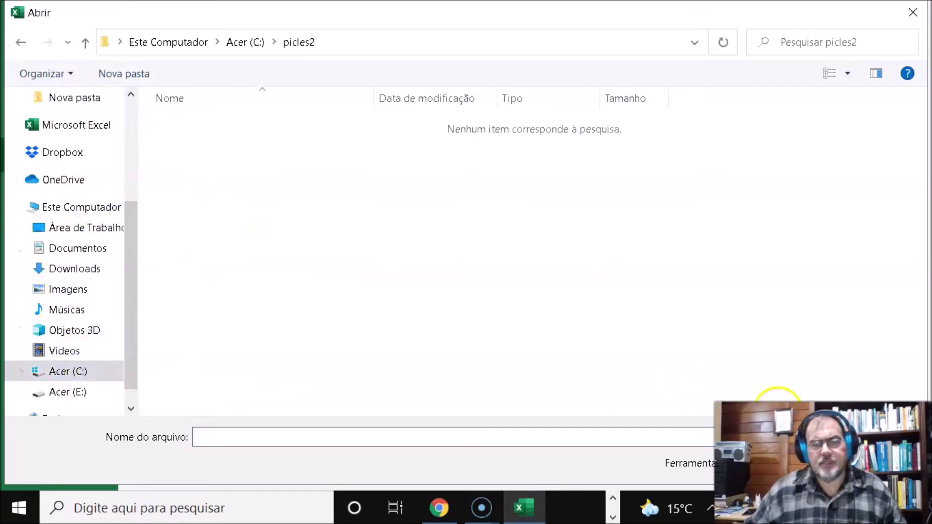
{"action": "left_click", "coordinate": [821, 437]}
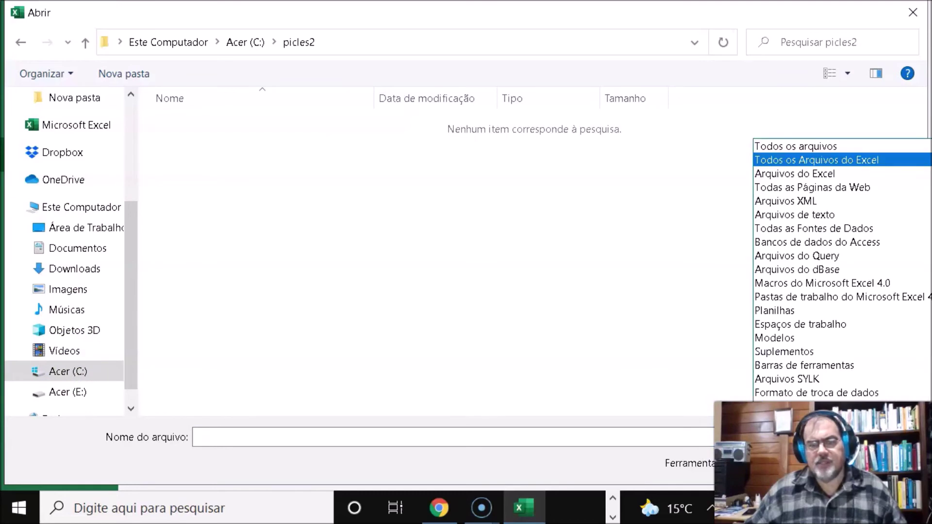
{"action": "left_click", "coordinate": [802, 147]}
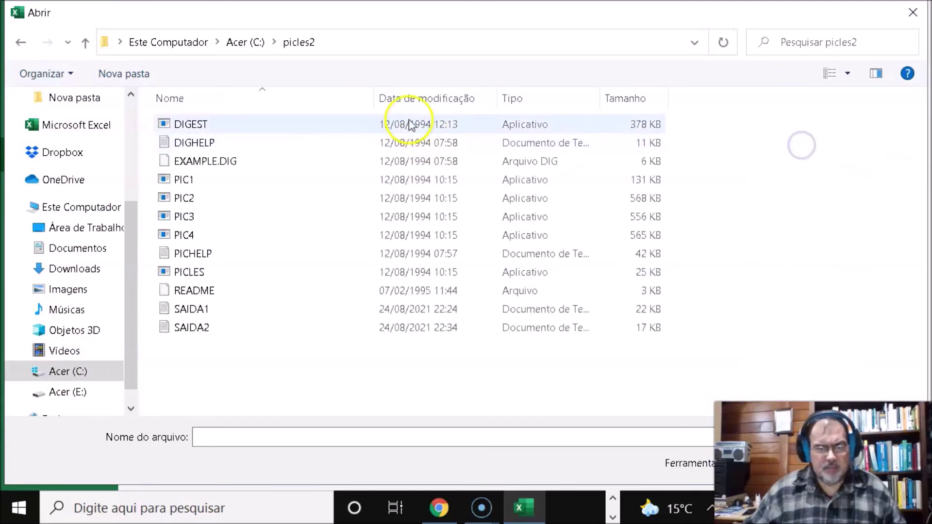
{"action": "left_click", "coordinate": [193, 328]}
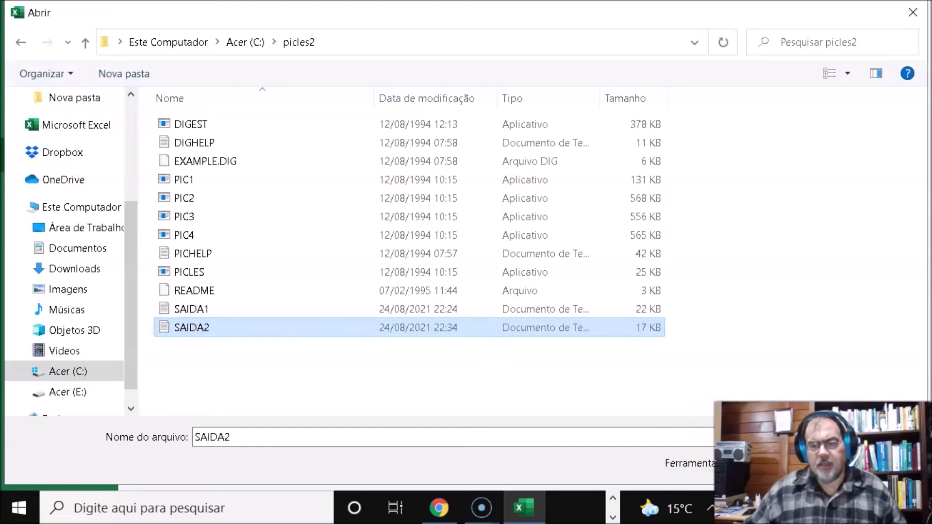
{"action": "left_click", "coordinate": [787, 464]}
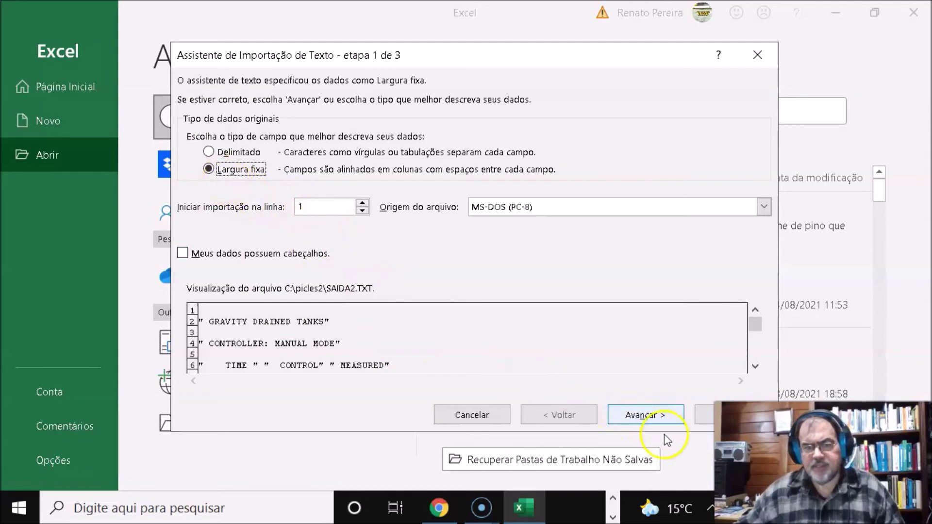
Step: Import the text as fixed-width data, adding a column break at about position 53 after the last data column
{"action": "left_click", "coordinate": [654, 416]}
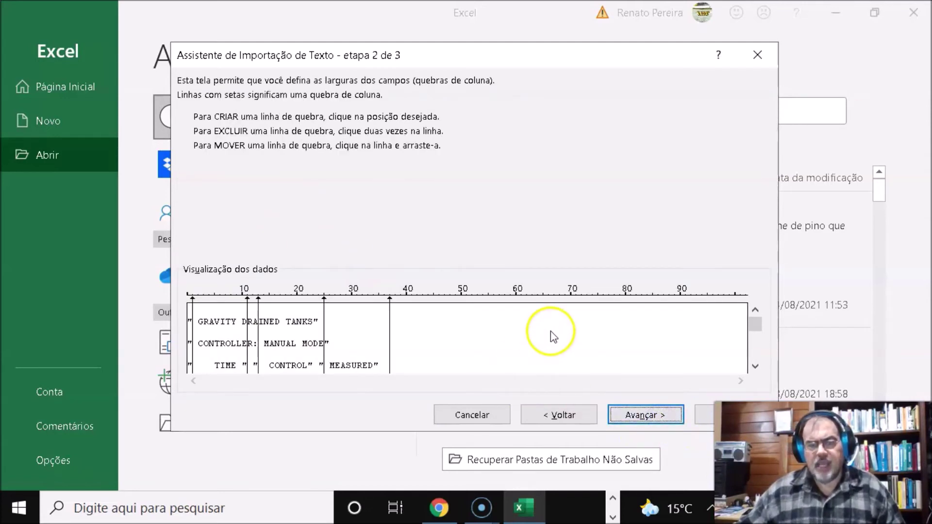
{"action": "left_click", "coordinate": [477, 326]}
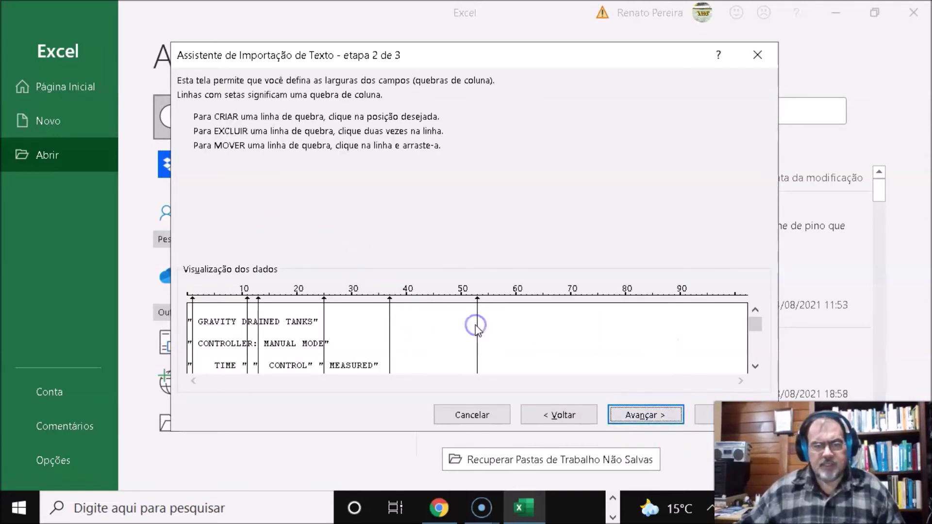
{"action": "key", "text": "Tab"}
{"action": "key", "text": "Tab"}
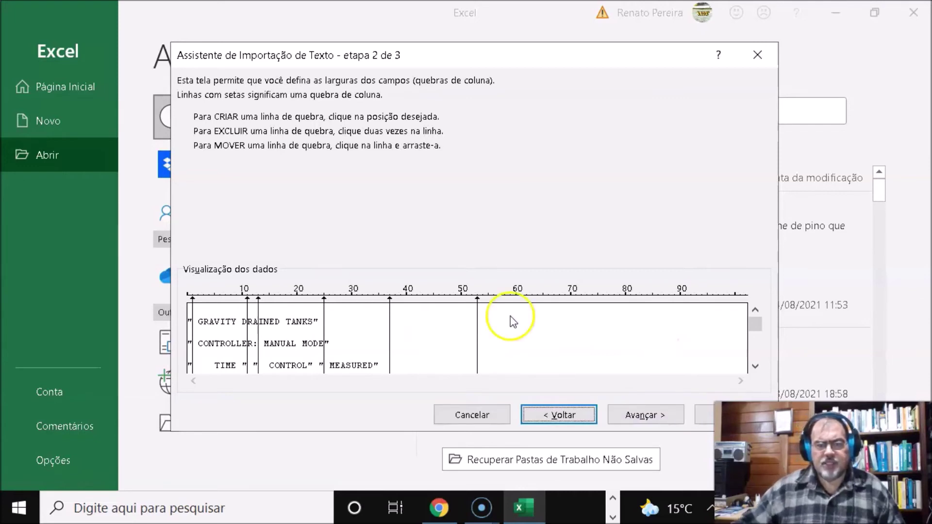
{"action": "left_click_drag", "start_coordinate": [756, 369], "coordinate": [755, 369]}
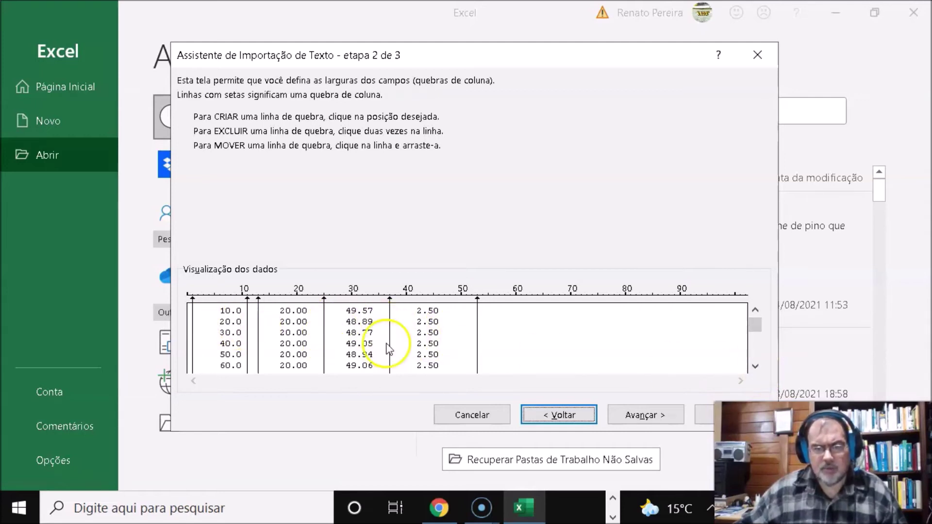
{"action": "left_click", "coordinate": [650, 415]}
{"action": "left_click", "coordinate": [699, 415]}
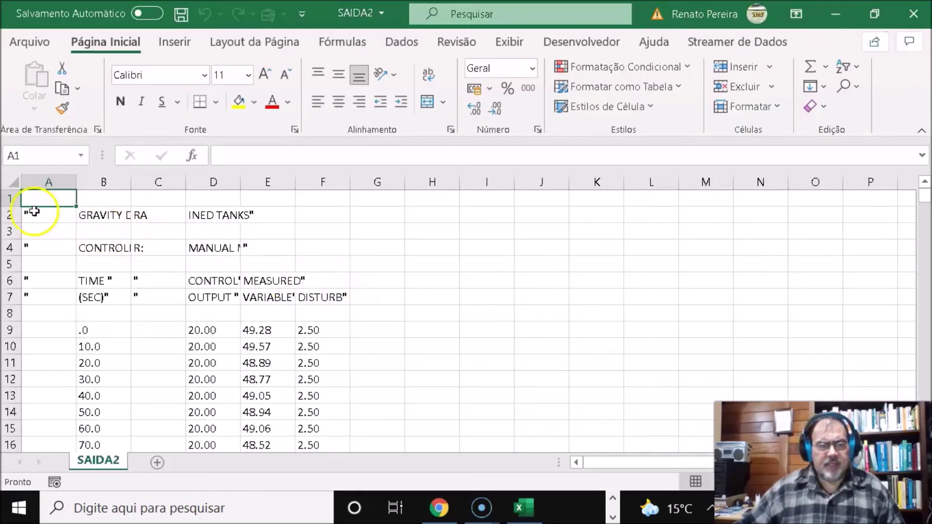
Step: Delete rows 1 through 8, which hold the imported text headers above the data
{"action": "left_click", "coordinate": [10, 199]}
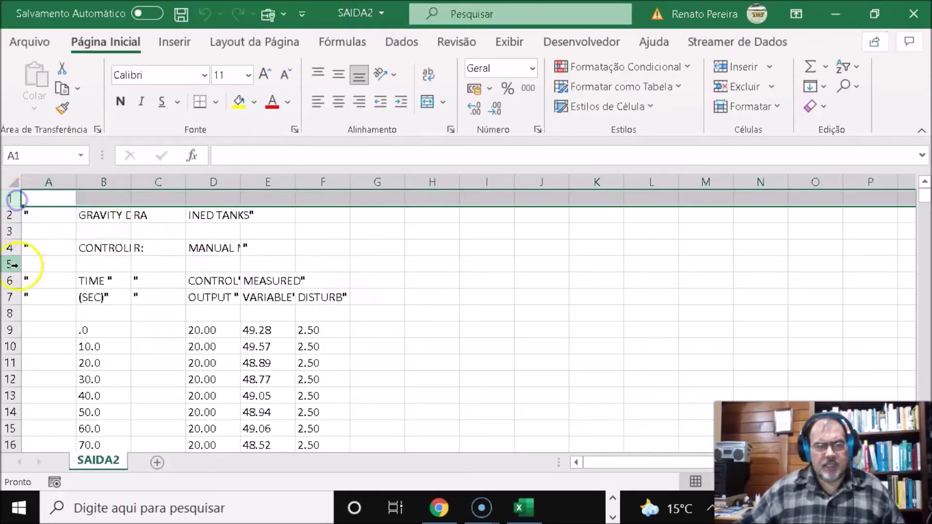
{"action": "left_click", "coordinate": [9, 314], "text": "shift"}
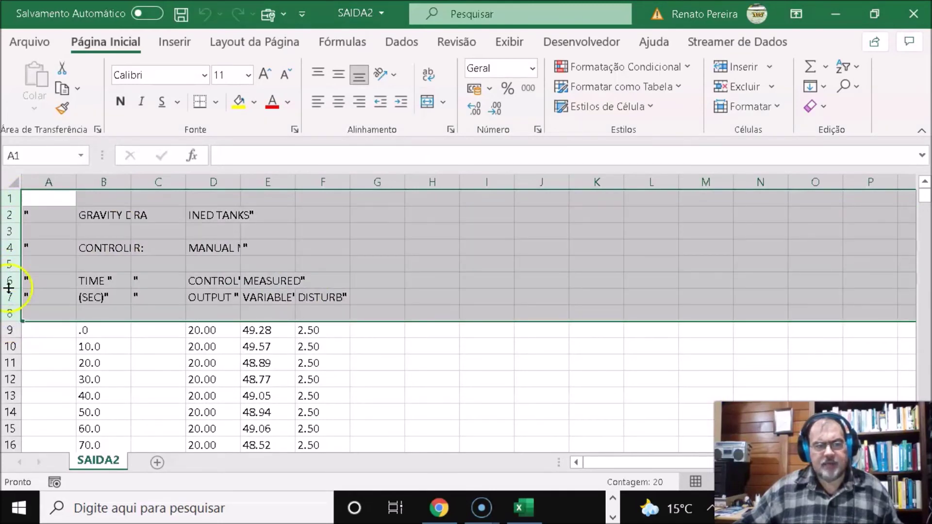
{"action": "right_click", "coordinate": [10, 198]}
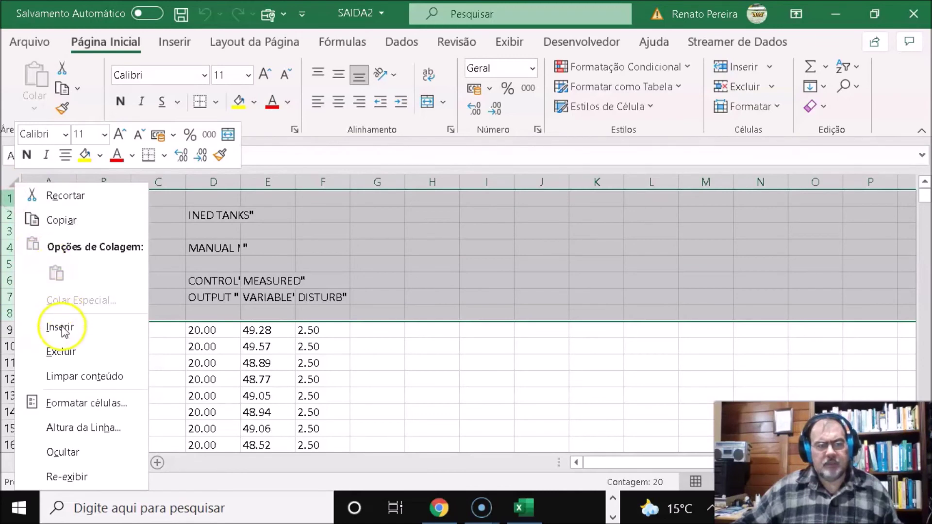
{"action": "left_click", "coordinate": [60, 352]}
{"action": "left_click", "coordinate": [488, 313]}
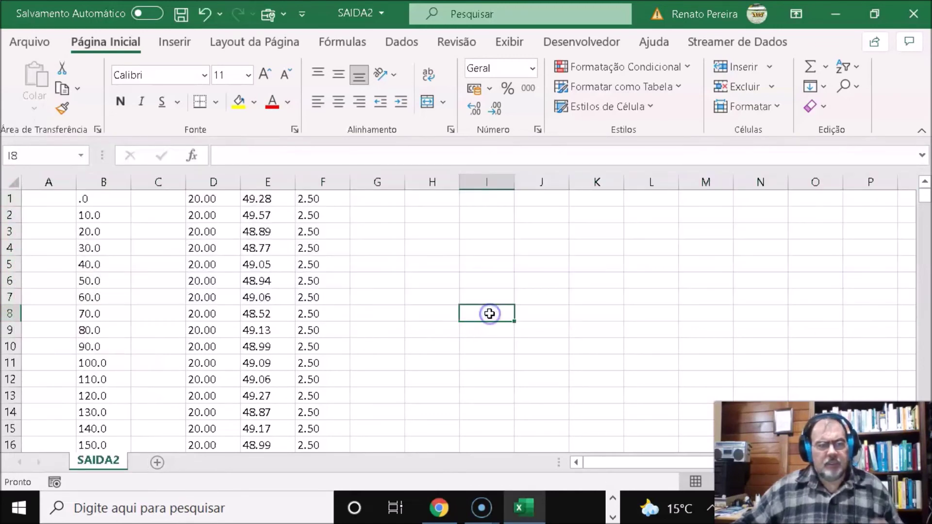
Step: Insert a blank row above the first data row
{"action": "right_click", "coordinate": [9, 198]}
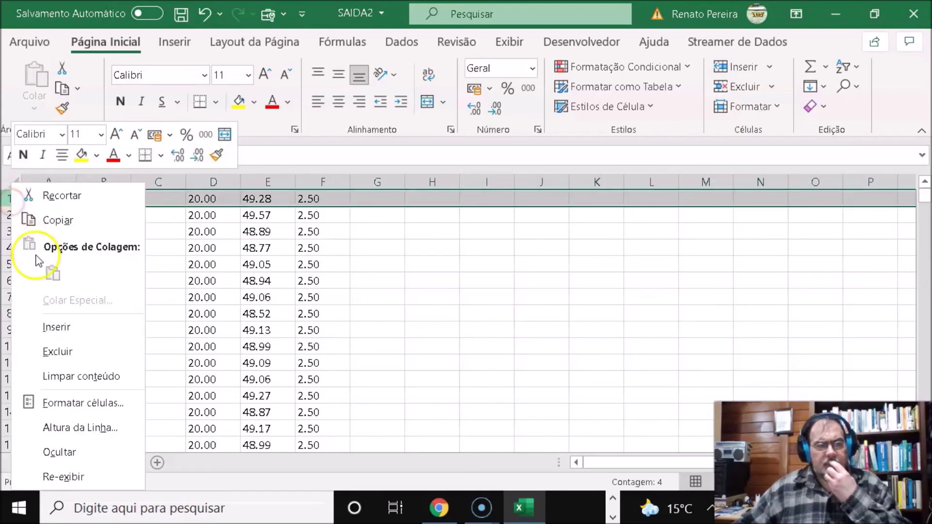
{"action": "left_click", "coordinate": [54, 324]}
{"action": "left_click", "coordinate": [130, 263]}
{"action": "left_click_drag", "start_coordinate": [102, 198], "coordinate": [128, 228]}
{"action": "left_click", "coordinate": [127, 231]}
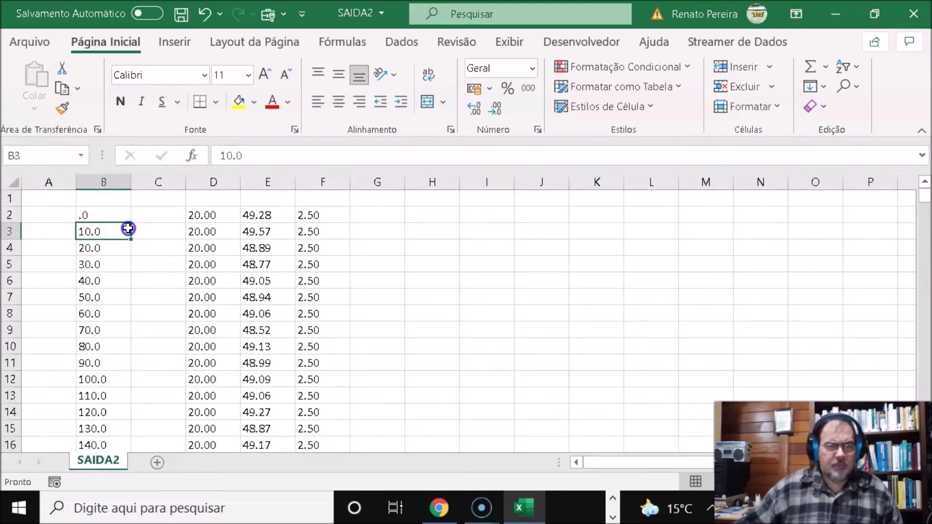
Step: Head the time column with "tempo" in cell B1
{"action": "left_click", "coordinate": [92, 198]}
{"action": "type", "text": "tem"}
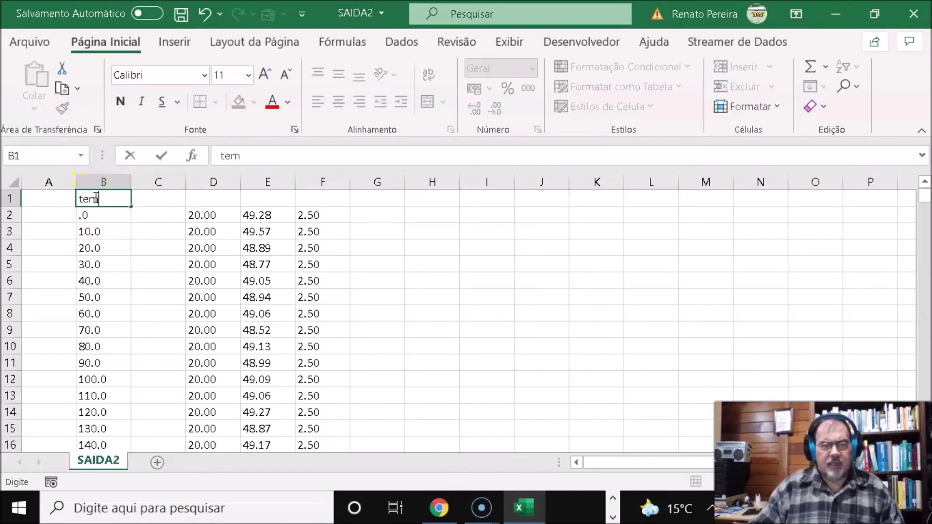
{"action": "type", "text": "po"}
{"action": "key", "text": "Tab"}
{"action": "key", "text": "Tab"}
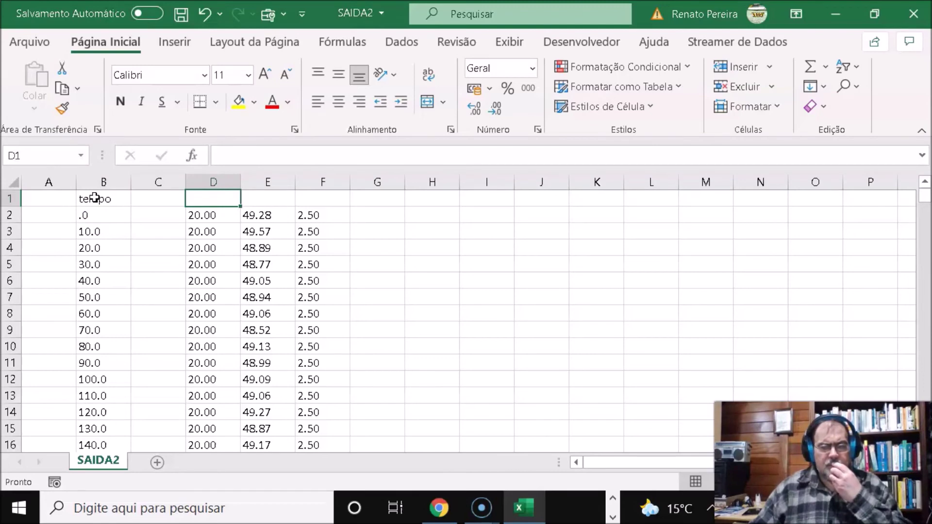
Step: Head column D with "vazão Entrada" in row 1 and autofit the column width
{"action": "key", "text": "Page_Down"}
{"action": "key", "text": "Page_Down"}
{"action": "key", "text": "Page_Down"}
{"action": "key", "text": "Page_Down"}
{"action": "key", "text": "Page_Down"}
{"action": "key", "text": "Page_Down"}
{"action": "key", "text": "Page_Down"}
{"action": "key", "text": "Page_Down"}
{"action": "key", "text": "Page_Up"}
{"action": "key", "text": "Page_Up"}
{"action": "key", "text": "Page_Up"}
{"action": "key", "text": "Page_Up"}
{"action": "key", "text": "Page_Up"}
{"action": "key", "text": "Page_Up"}
{"action": "key", "text": "Page_Up"}
{"action": "key", "text": "Page_Up"}
{"action": "type", "text": "vazão Entrada"}
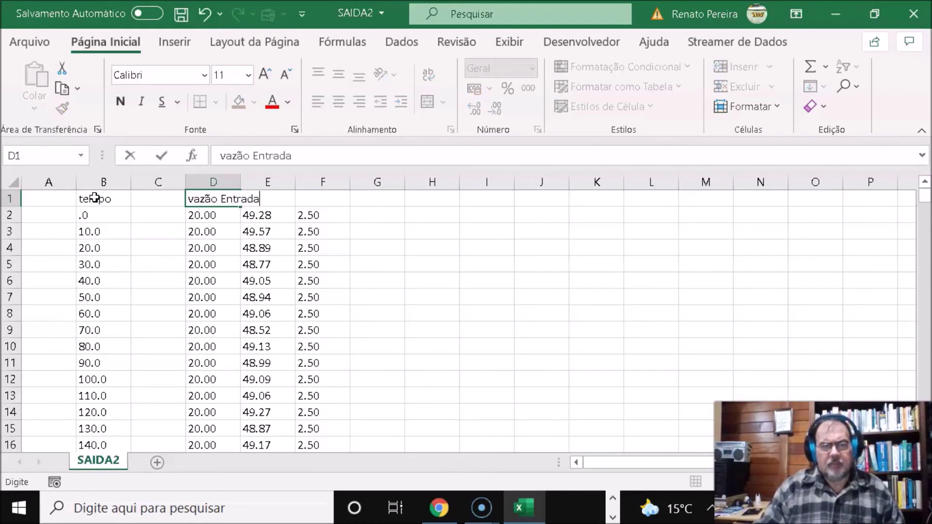
{"action": "key", "text": "Return"}
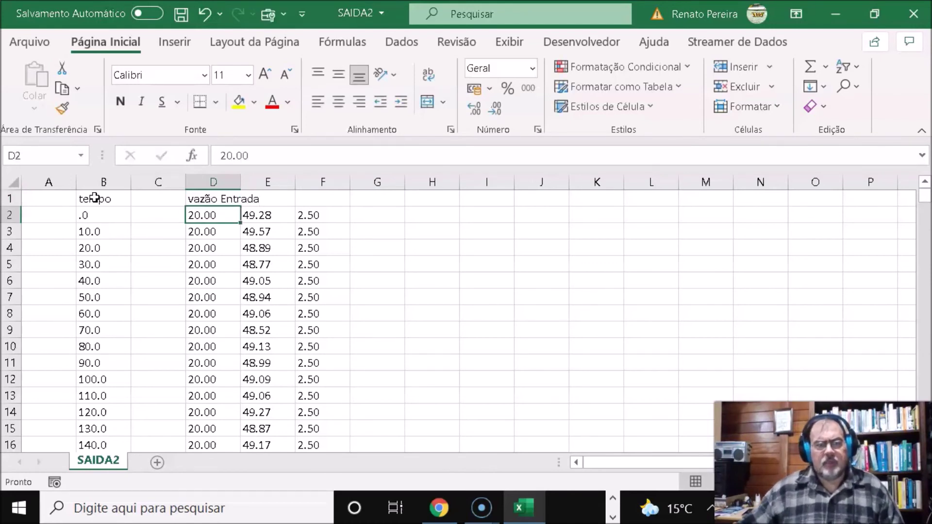
{"action": "double_click", "coordinate": [240, 183]}
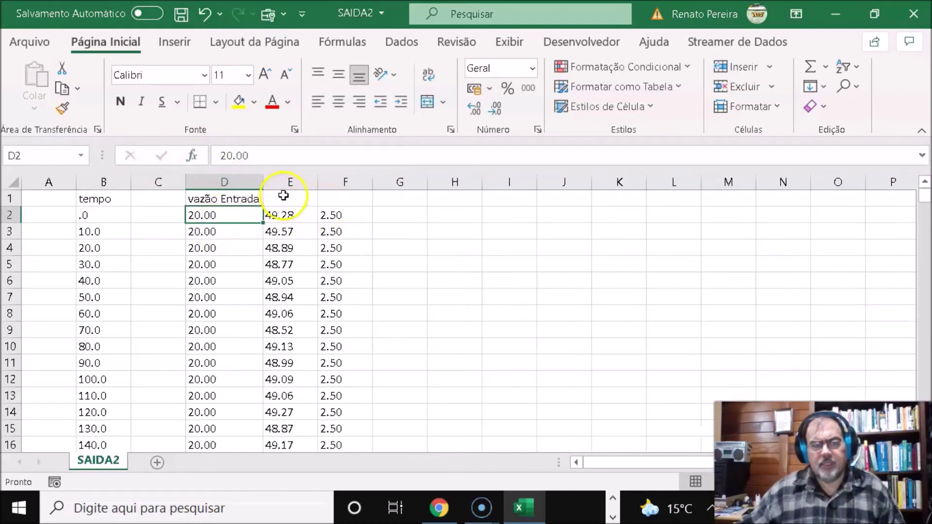
Step: Enter the headings "Nível" in E1 and "Perturbação" in F1
{"action": "left_click", "coordinate": [284, 196]}
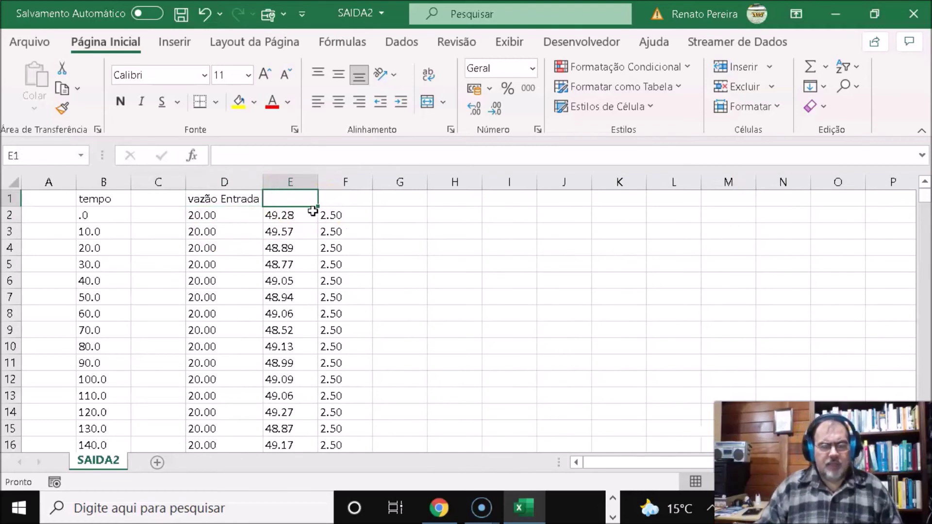
{"action": "type", "text": "N"}
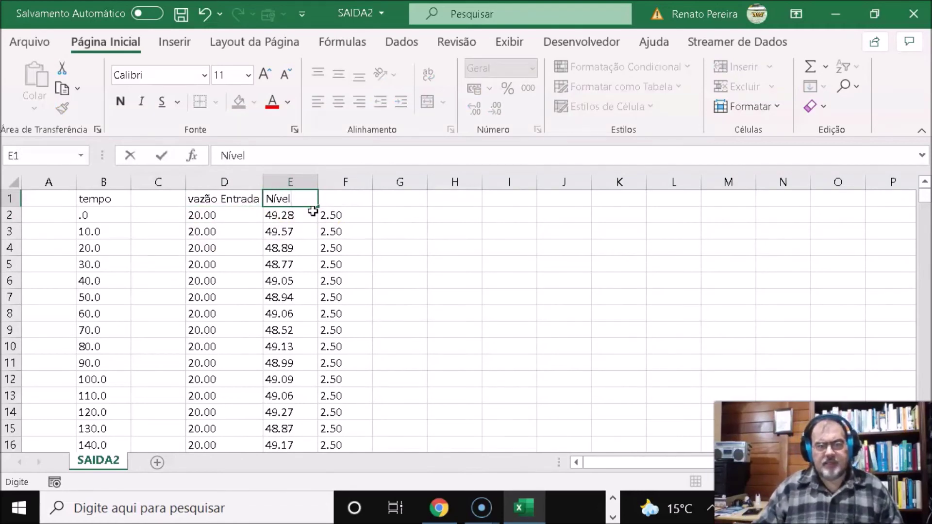
{"action": "type", "text": "ível"}
{"action": "key", "text": "Return"}
{"action": "left_click", "coordinate": [335, 195]}
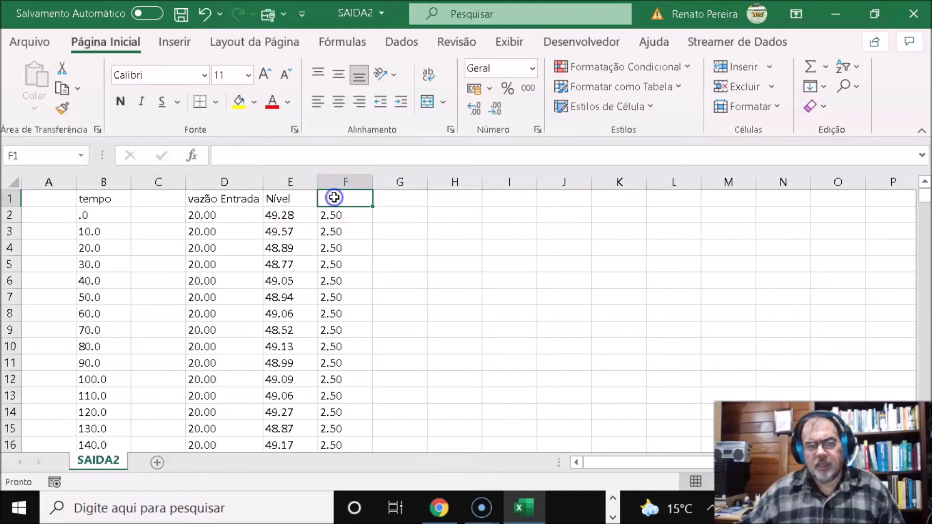
{"action": "type", "text": "Pert"}
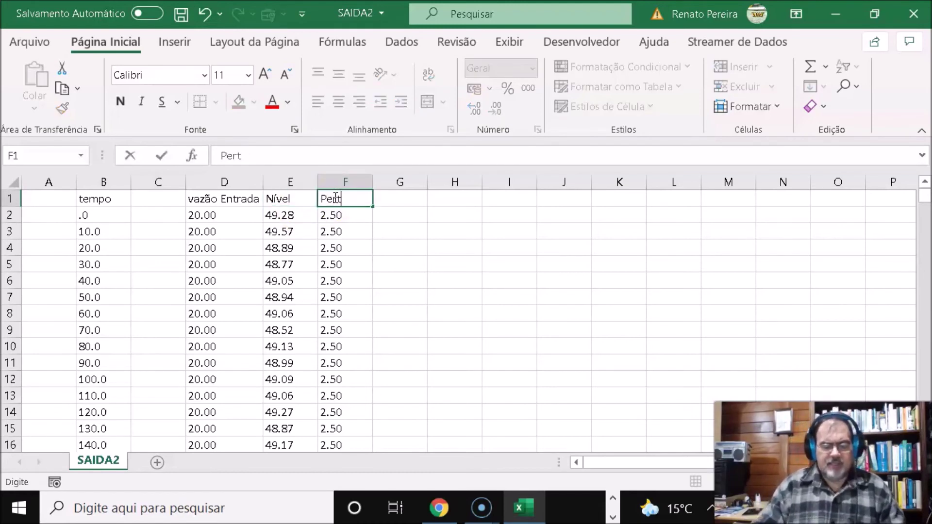
{"action": "type", "text": "urbação"}
{"action": "key", "text": "Return"}
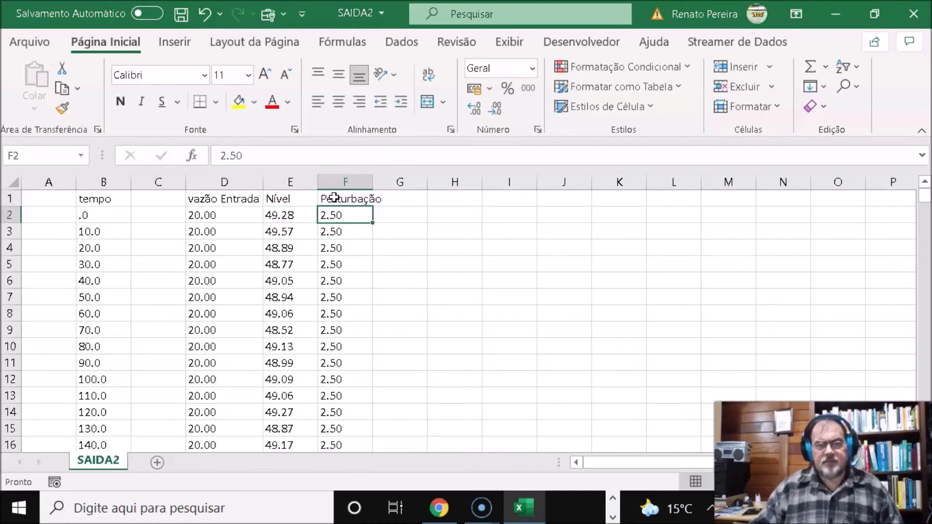
{"action": "left_click", "coordinate": [568, 268]}
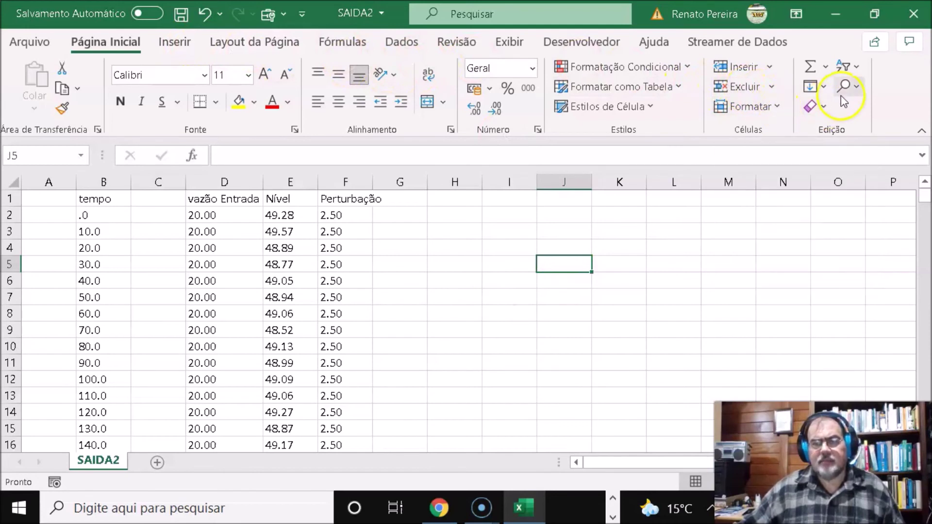
Step: Replace every period with a comma throughout the sheet so the imported values use decimal commas
{"action": "left_click", "coordinate": [854, 87]}
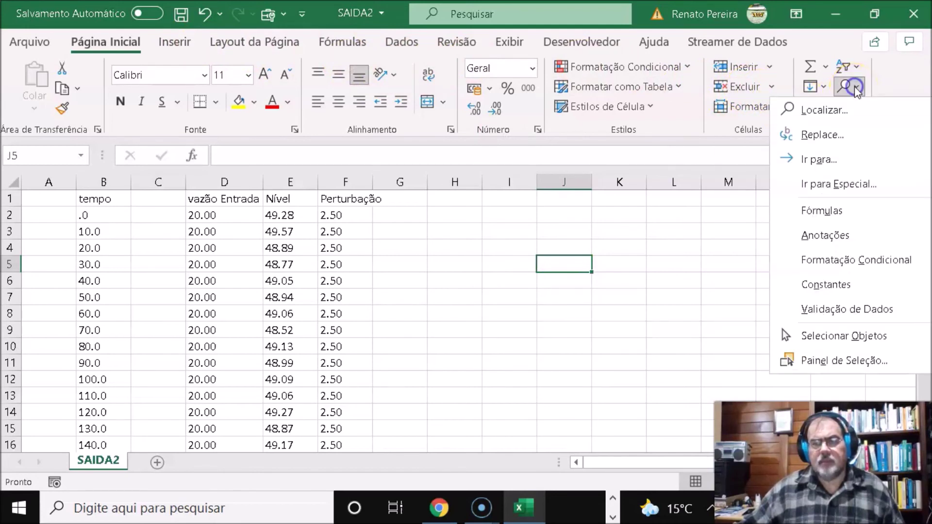
{"action": "left_click", "coordinate": [836, 139]}
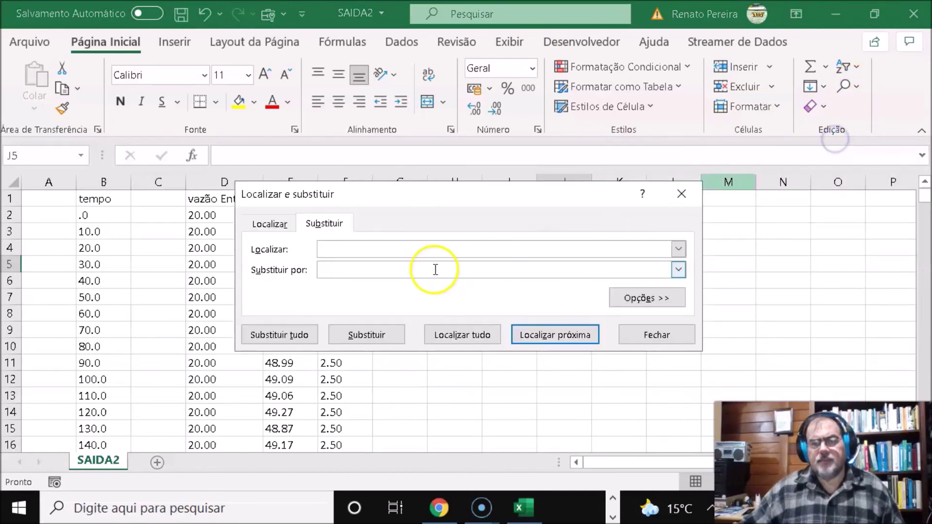
{"action": "left_click", "coordinate": [362, 249]}
{"action": "type", "text": "."}
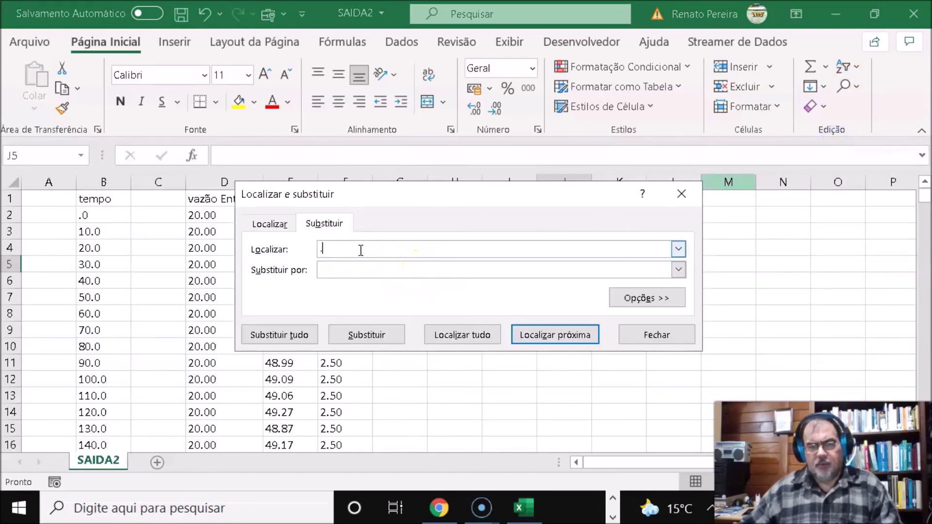
{"action": "left_click", "coordinate": [354, 270]}
{"action": "type", "text": ","}
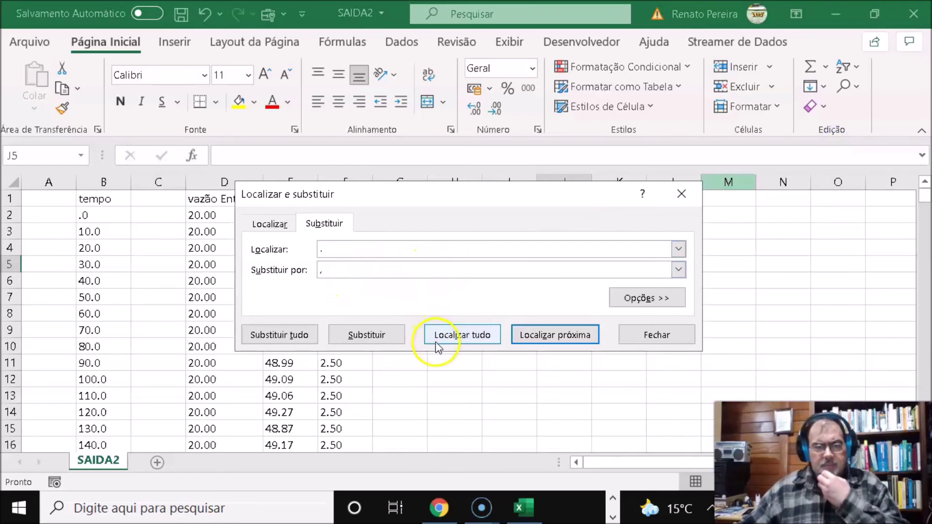
{"action": "left_click", "coordinate": [284, 335]}
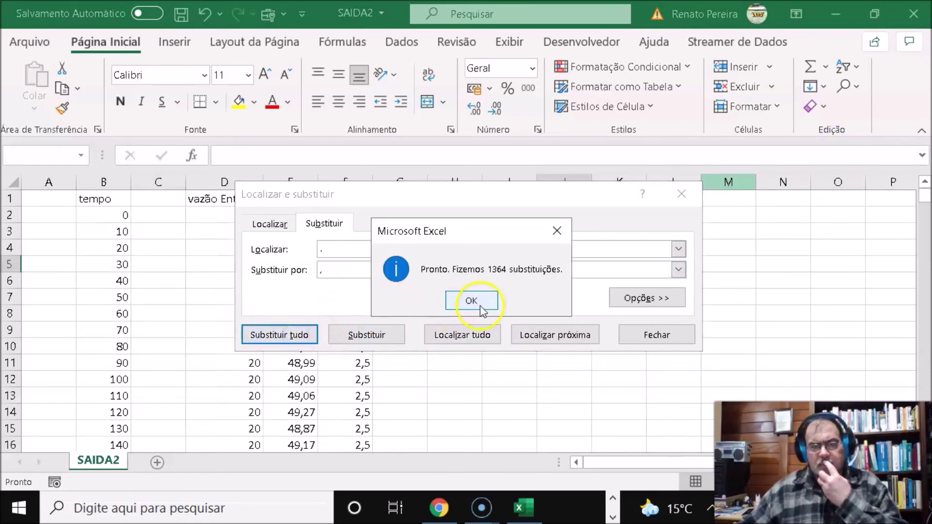
{"action": "left_click", "coordinate": [478, 306]}
{"action": "left_click", "coordinate": [660, 337]}
{"action": "left_click", "coordinate": [634, 339]}
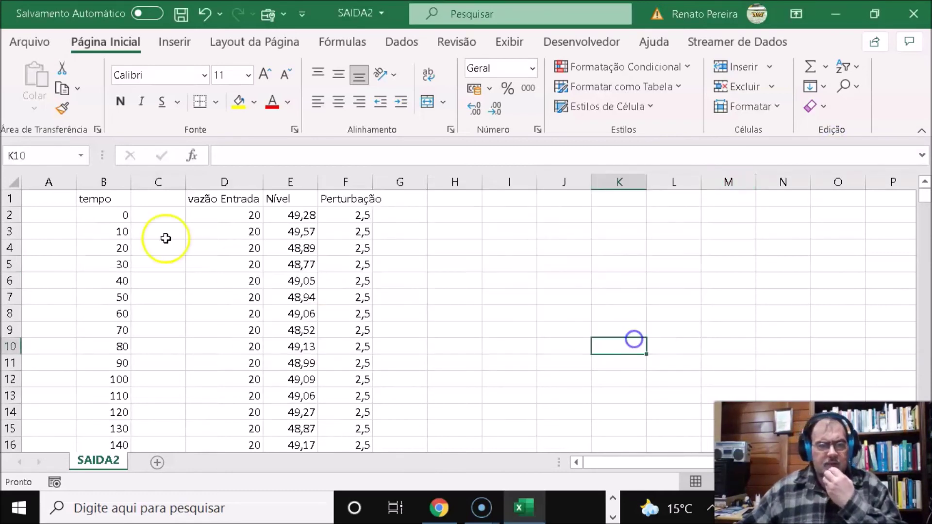
Step: Delete the empty column before tempo and the empty column between tempo and vazão Entrada
{"action": "right_click", "coordinate": [54, 184]}
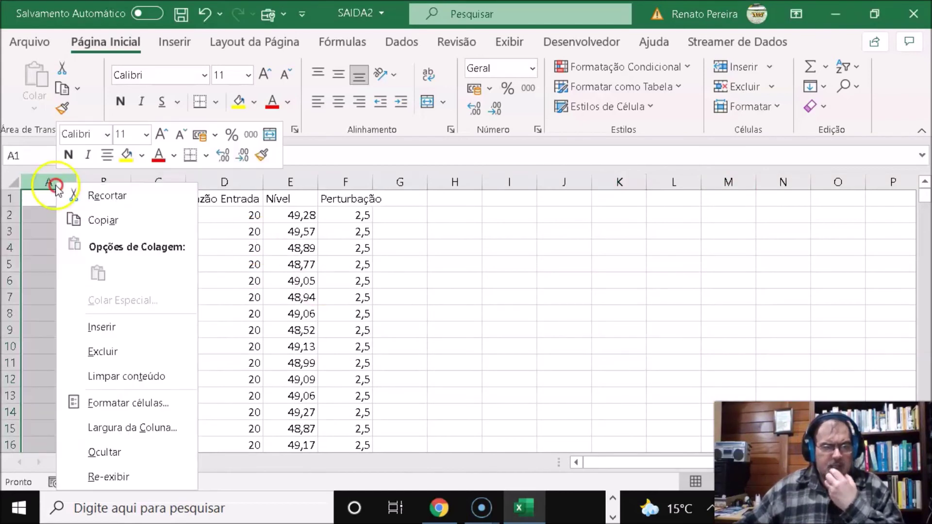
{"action": "left_click", "coordinate": [104, 351]}
{"action": "left_click", "coordinate": [347, 304]}
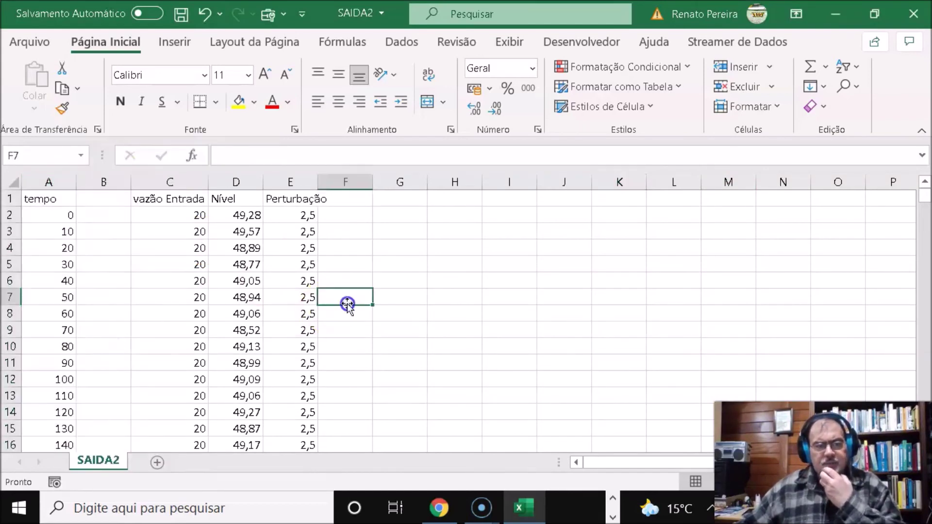
{"action": "left_click", "coordinate": [105, 183]}
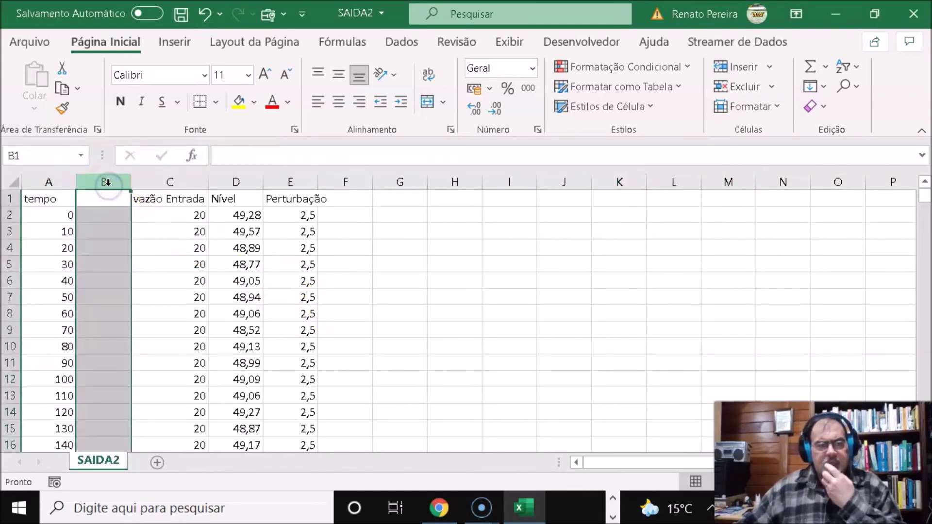
{"action": "right_click", "coordinate": [106, 183]}
{"action": "left_click", "coordinate": [170, 353]}
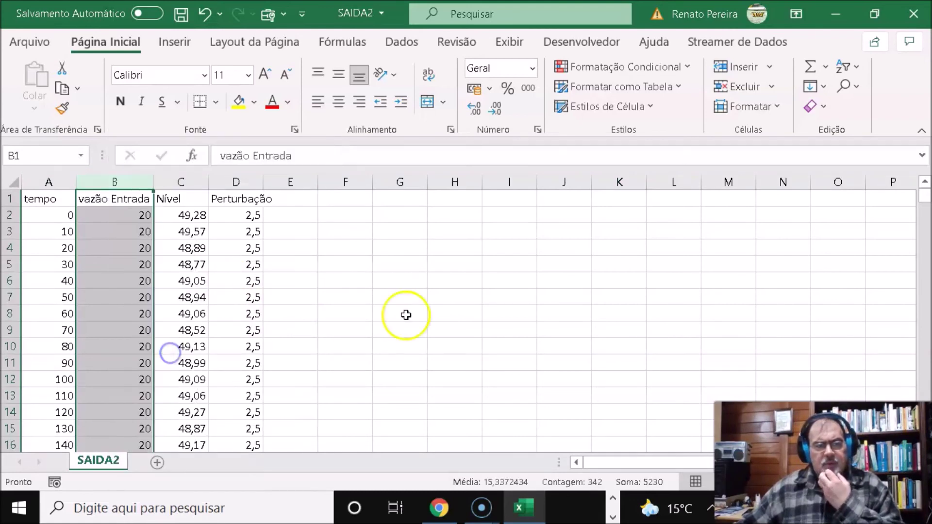
{"action": "left_click", "coordinate": [444, 307]}
Step: Try an XY scatter chart of vazão Entrada against tempo from columns A and B, and delete the chart
{"action": "left_click", "coordinate": [63, 182]}
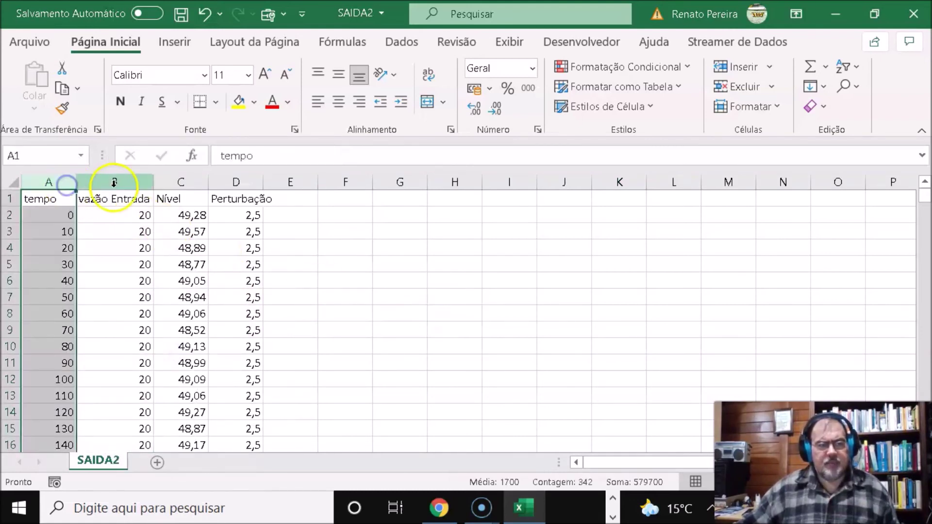
{"action": "left_click_drag", "start_coordinate": [114, 182], "coordinate": [114, 183]}
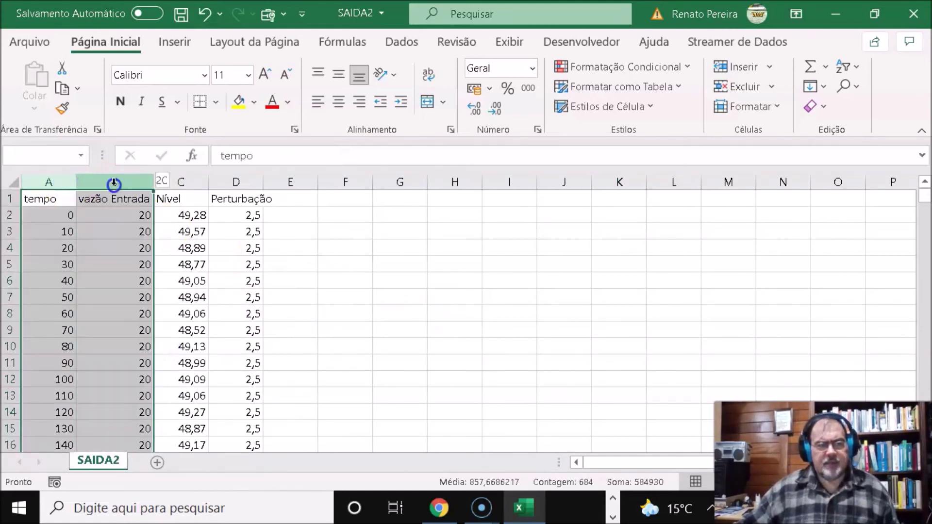
{"action": "left_click", "coordinate": [167, 43]}
{"action": "left_click", "coordinate": [220, 108]}
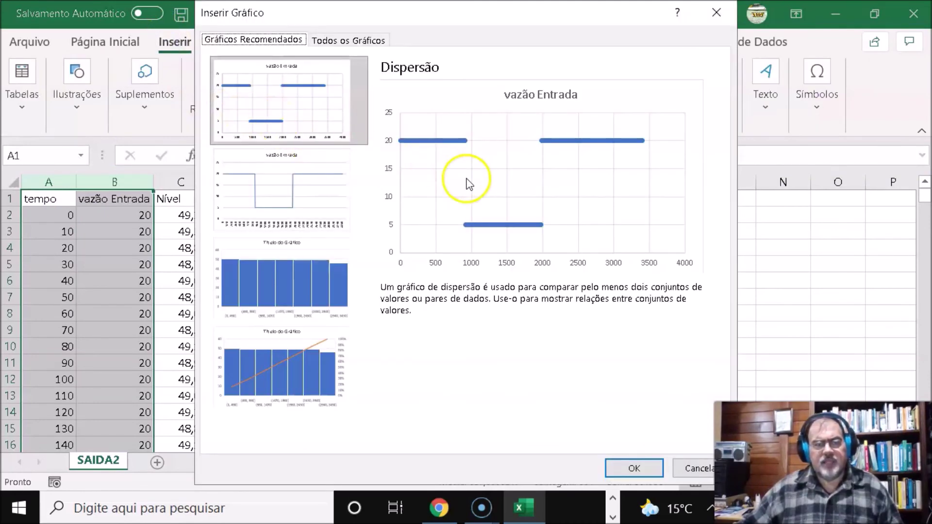
{"action": "left_click", "coordinate": [347, 41]}
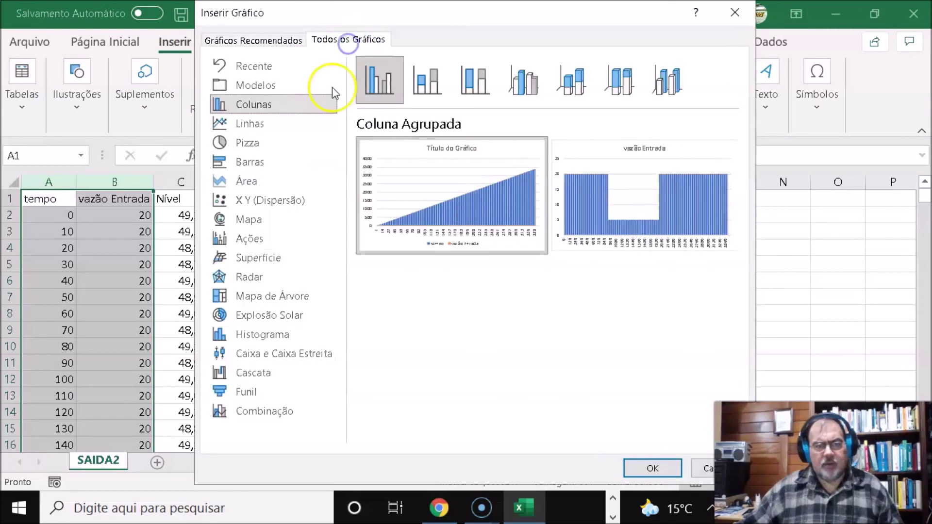
{"action": "left_click", "coordinate": [291, 201]}
{"action": "mouse_move", "coordinate": [576, 197]}
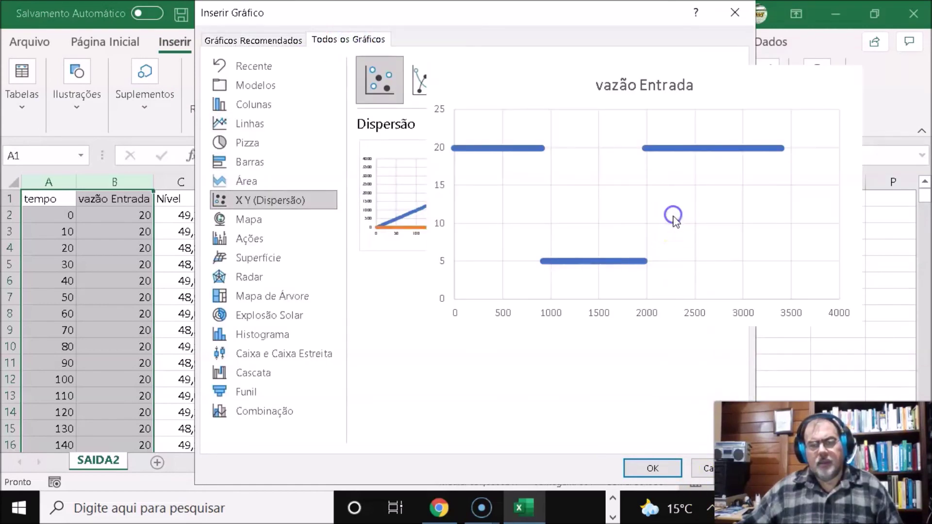
{"action": "left_click", "coordinate": [653, 469]}
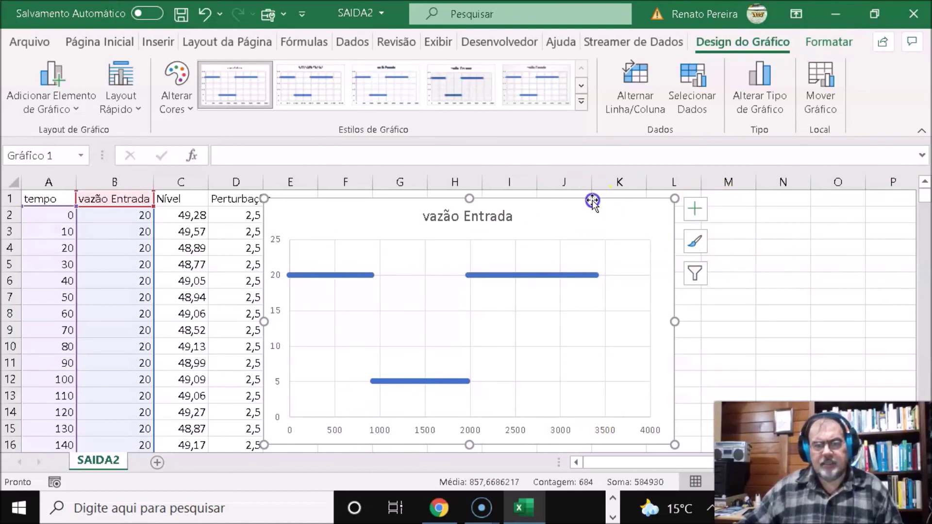
{"action": "key", "text": "Delete"}
{"action": "left_click", "coordinate": [604, 266]}
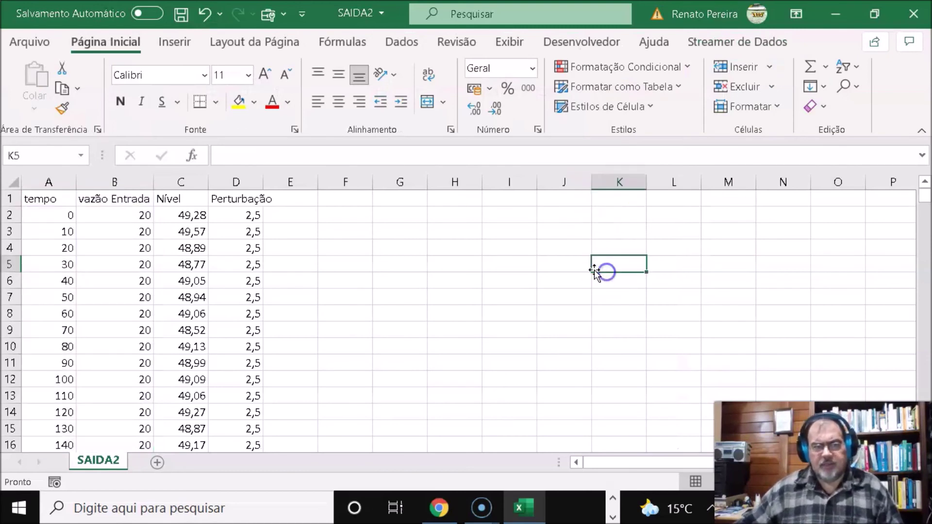
Step: Insert an XY scatter chart of Nível against tempo from columns A and C, and place it beside the data around columns G to O
{"action": "left_click", "coordinate": [48, 183]}
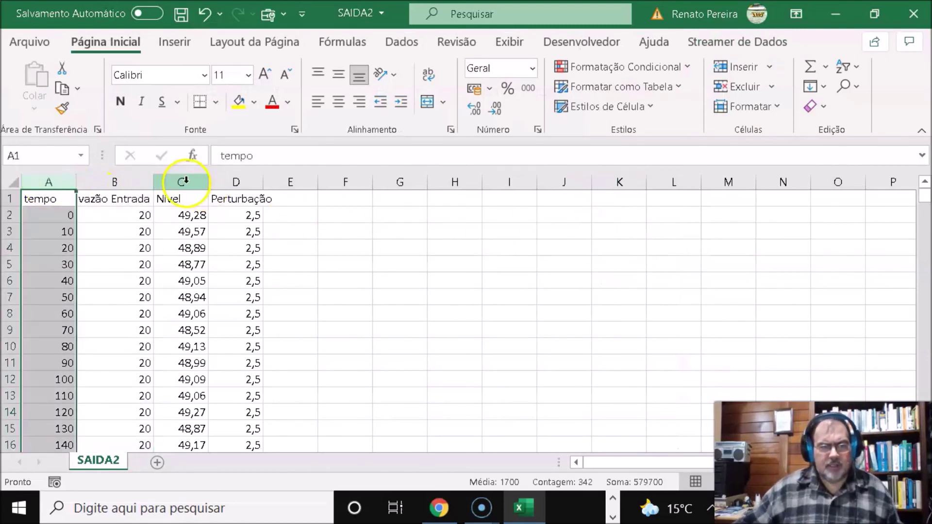
{"action": "left_click", "coordinate": [185, 183], "text": "ctrl"}
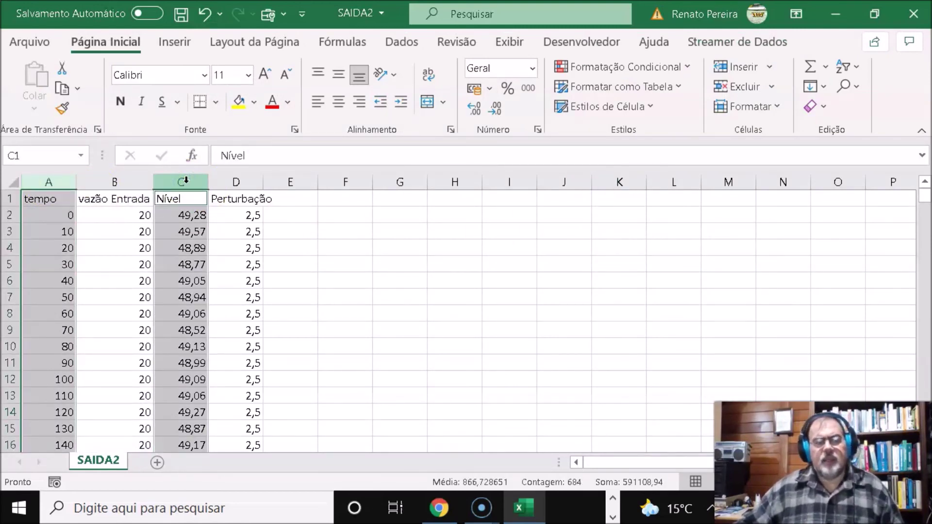
{"action": "left_click", "coordinate": [181, 44]}
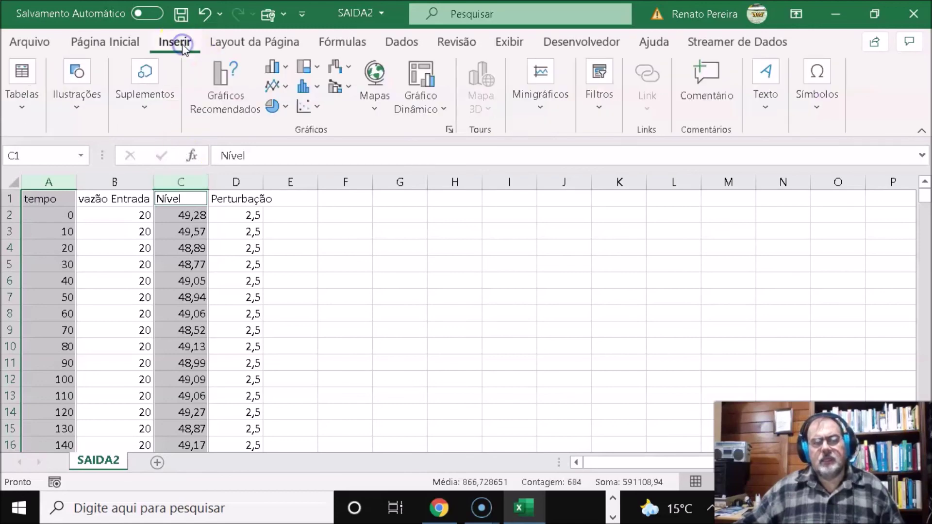
{"action": "left_click", "coordinate": [227, 92]}
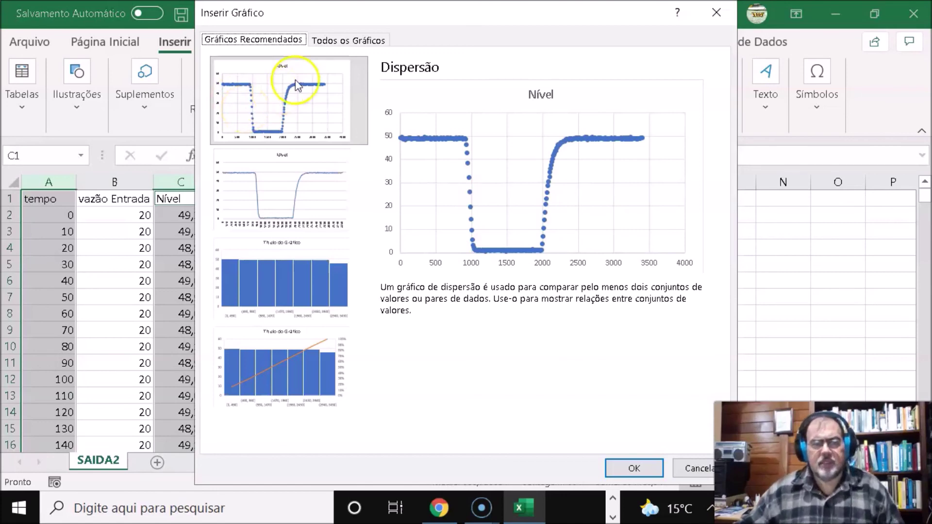
{"action": "left_click", "coordinate": [330, 41]}
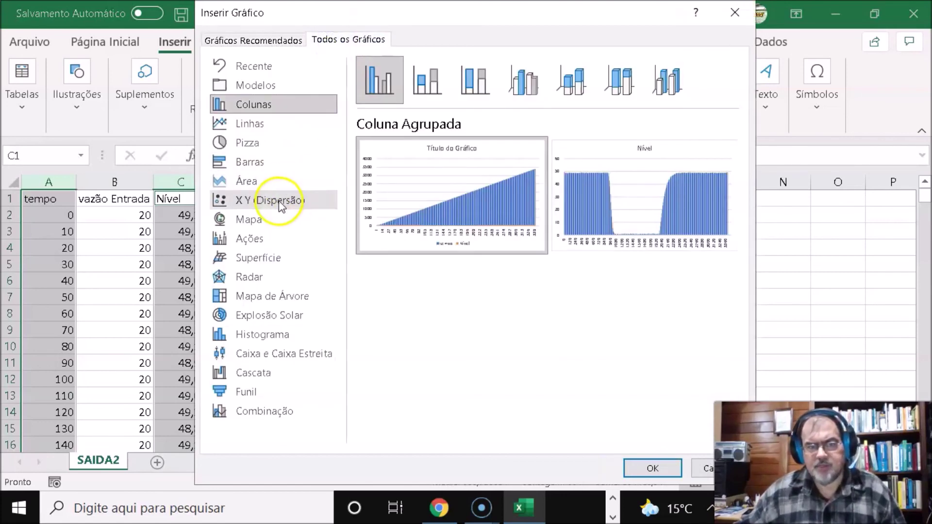
{"action": "left_click", "coordinate": [250, 200]}
{"action": "left_click", "coordinate": [629, 208]}
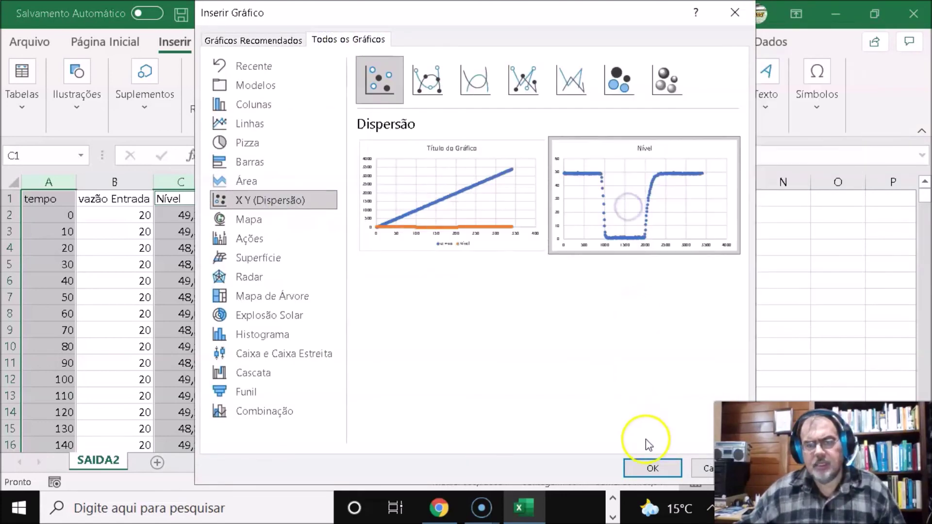
{"action": "left_click", "coordinate": [640, 226]}
{"action": "left_click", "coordinate": [660, 467]}
{"action": "left_click_drag", "start_coordinate": [600, 214], "coordinate": [736, 237]}
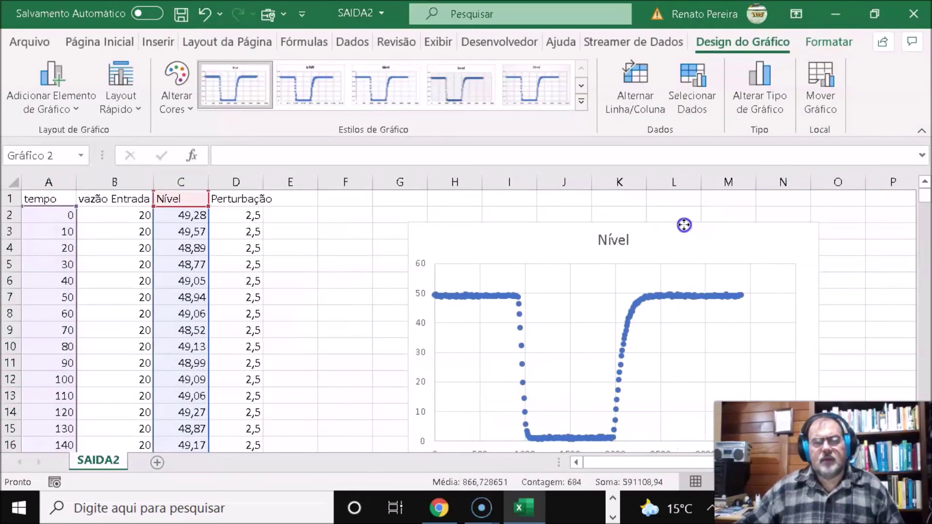
{"action": "left_click", "coordinate": [877, 364]}
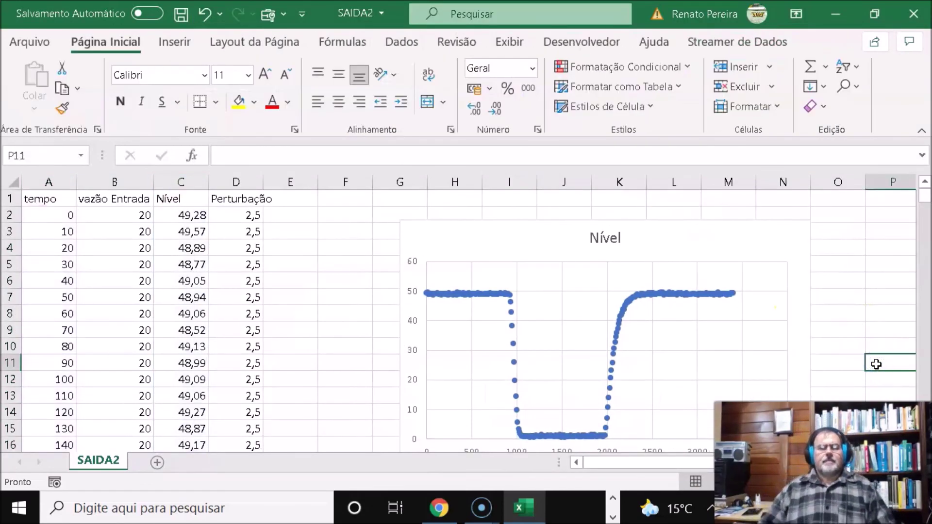